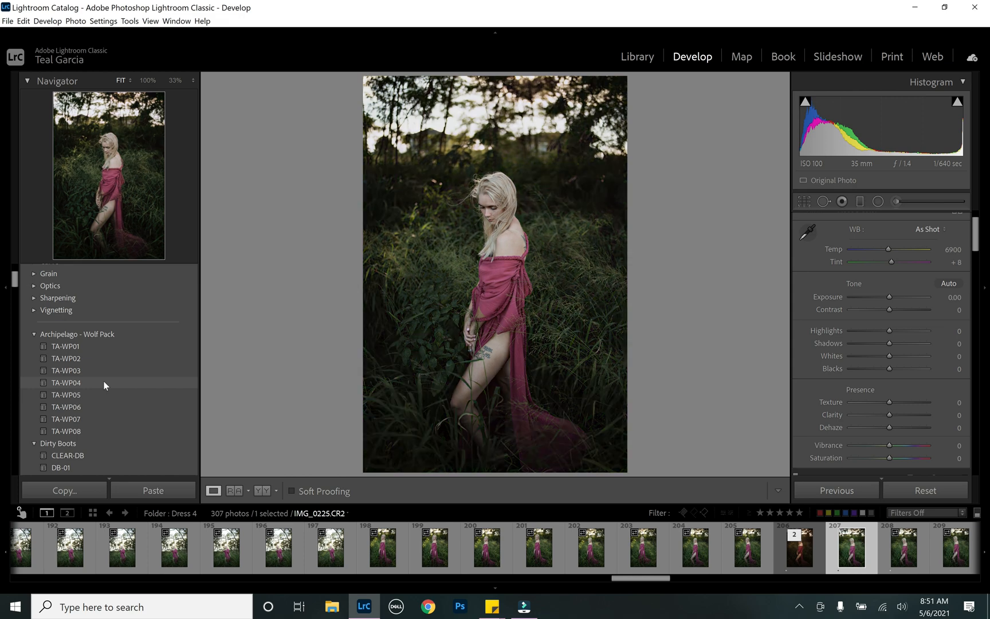
- Apply the TA-WP04 preset from Archipelago - Wolf Pack to the photo and set the Grain Amount to 0
click(104, 383)
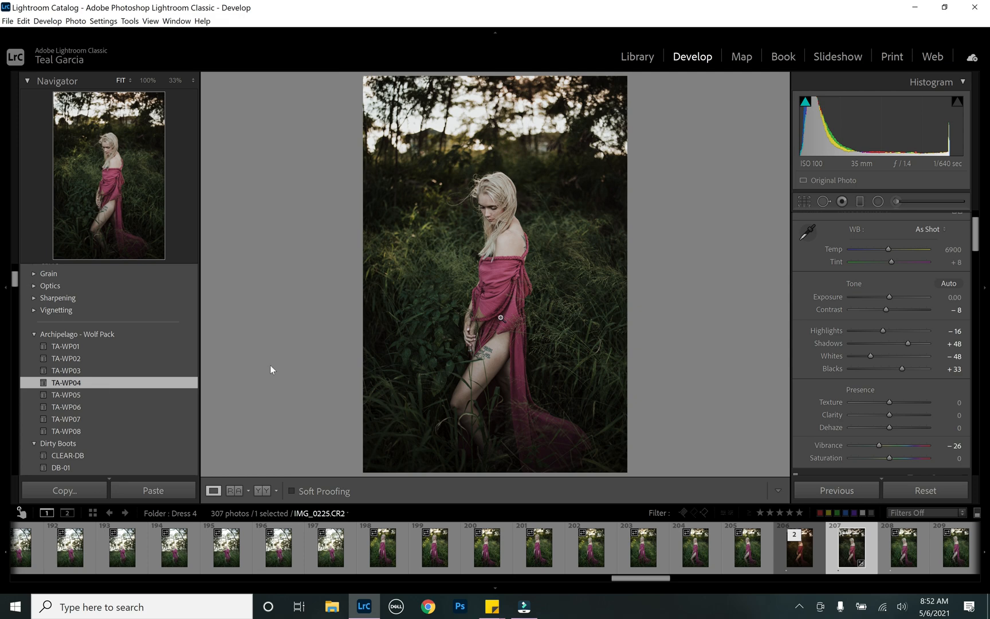
drag(977, 232, 975, 454)
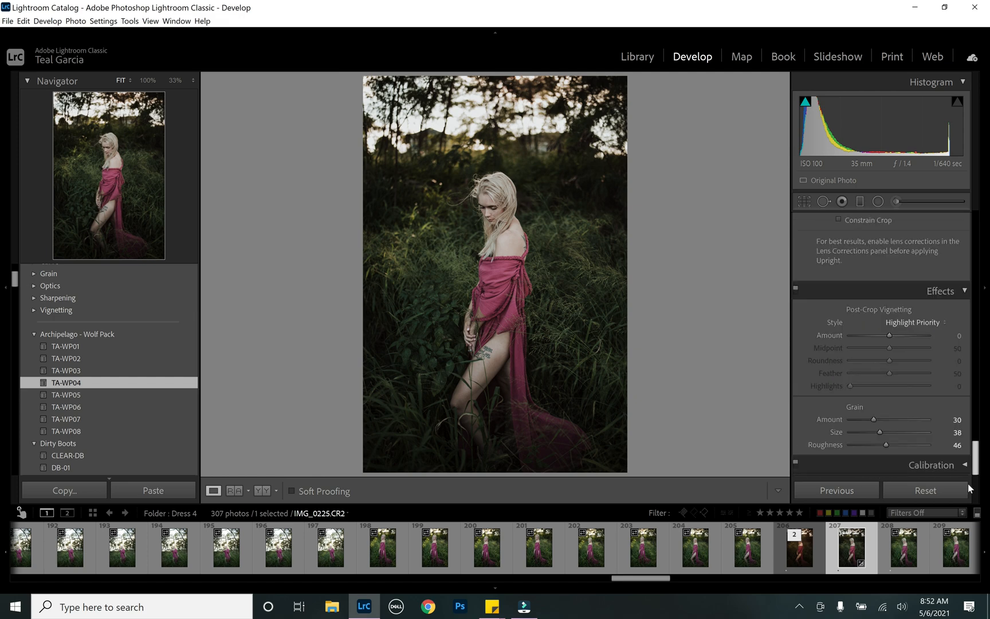
drag(873, 419, 737, 441)
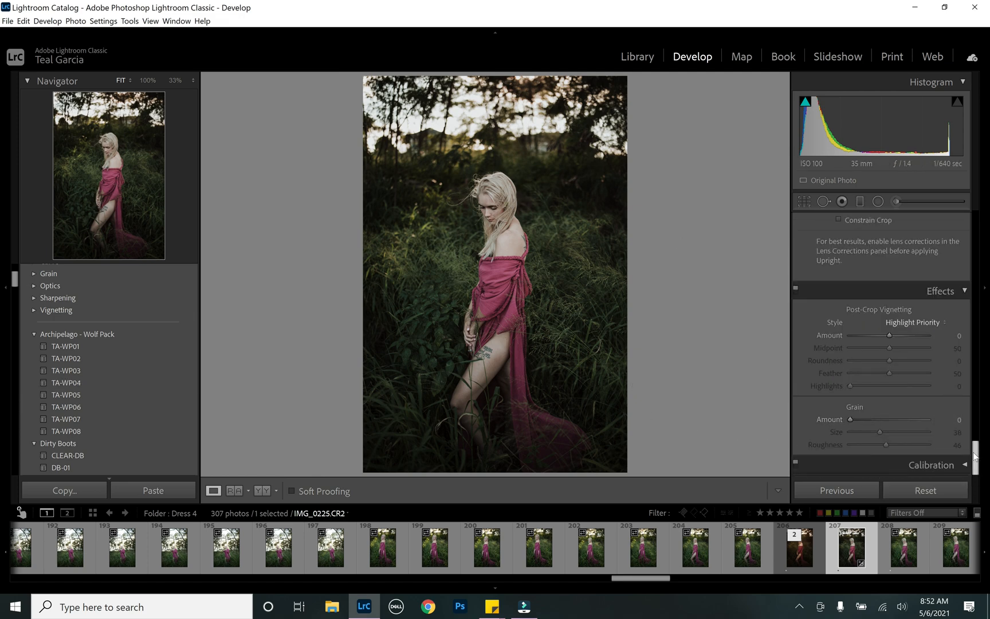
- Warm the photo's white balance to a Temp of 8400 and a Tint of +13
drag(976, 455, 987, 193)
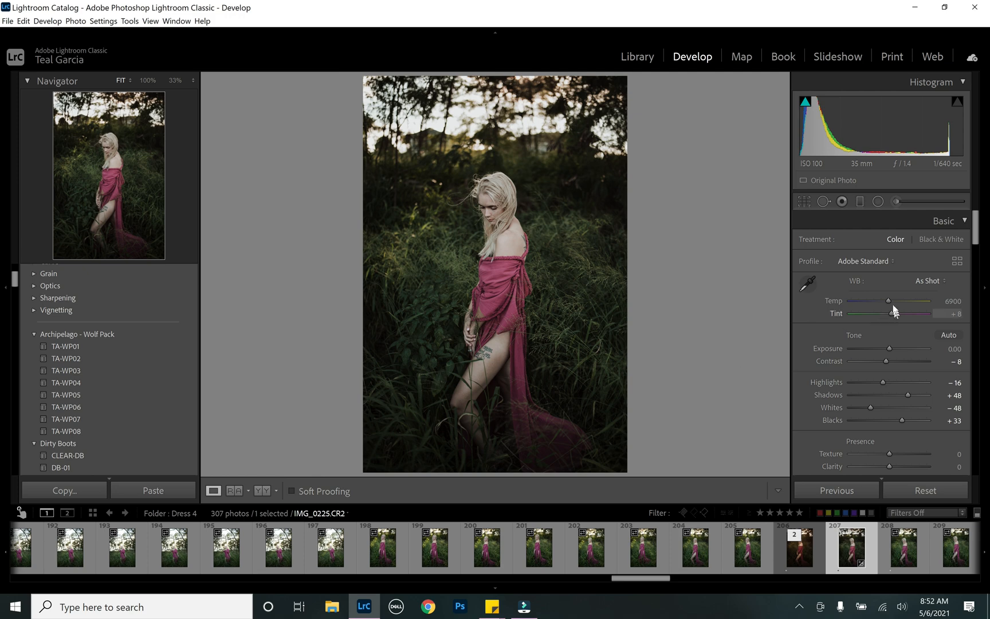
key(Up)
key(Up)
key(Up)
key(Up)
key(Up)
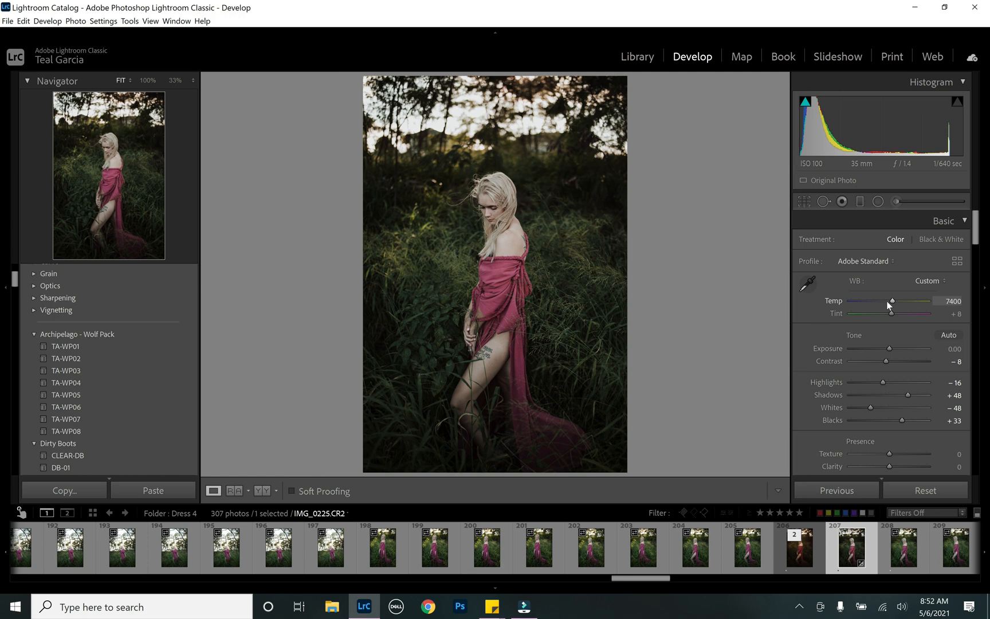
key(Up)
key(Up)
key(Up)
key(Up)
key(Up)
key(Up)
key(Up)
key(Up)
key(Up)
key(Up)
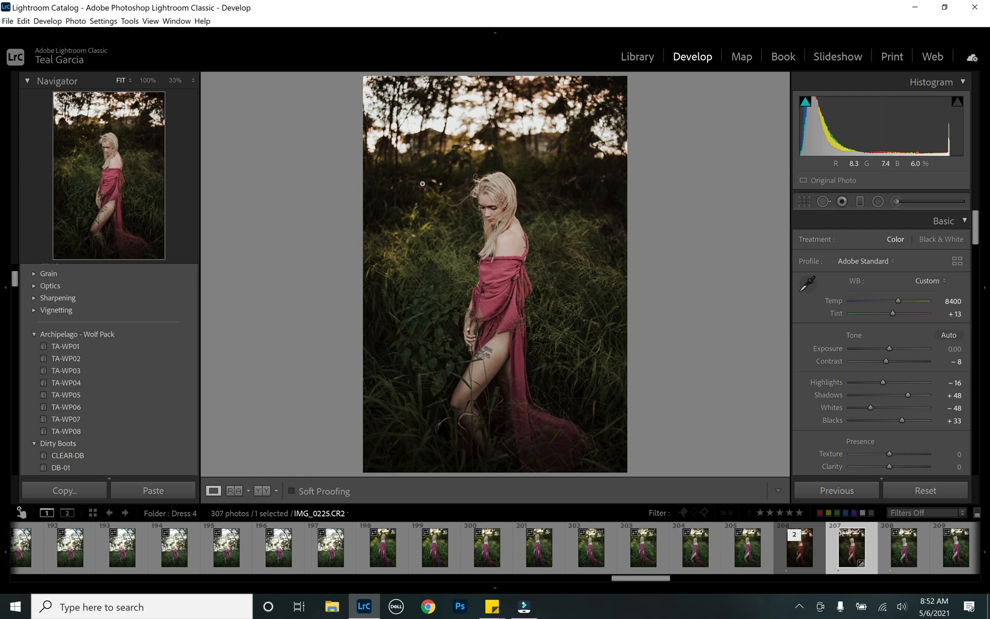
- Lower the photo's Exposure to −0.50
key(minus)
key(minus)
key(minus)
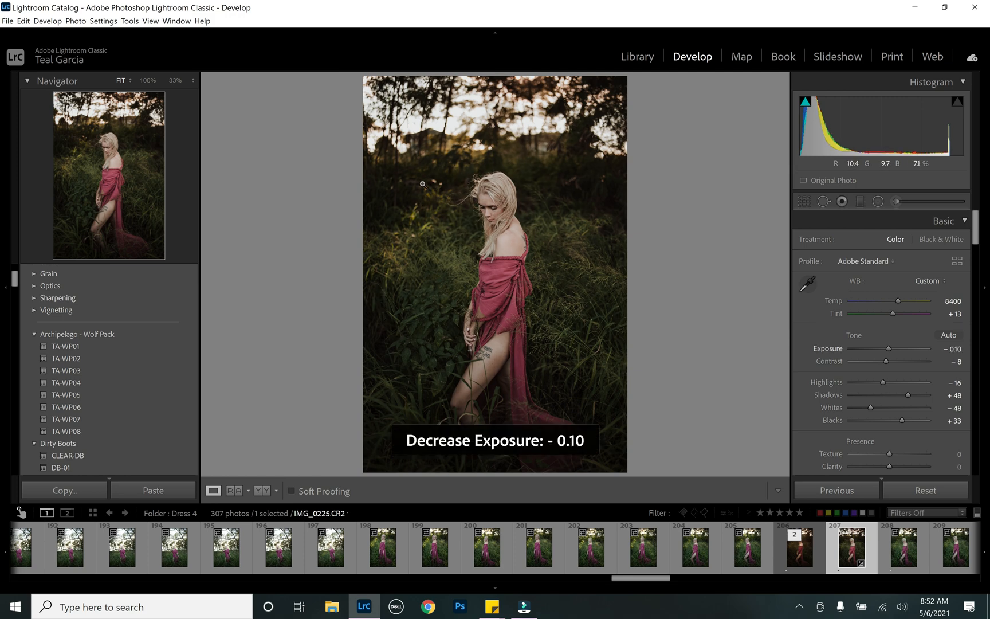
key(minus)
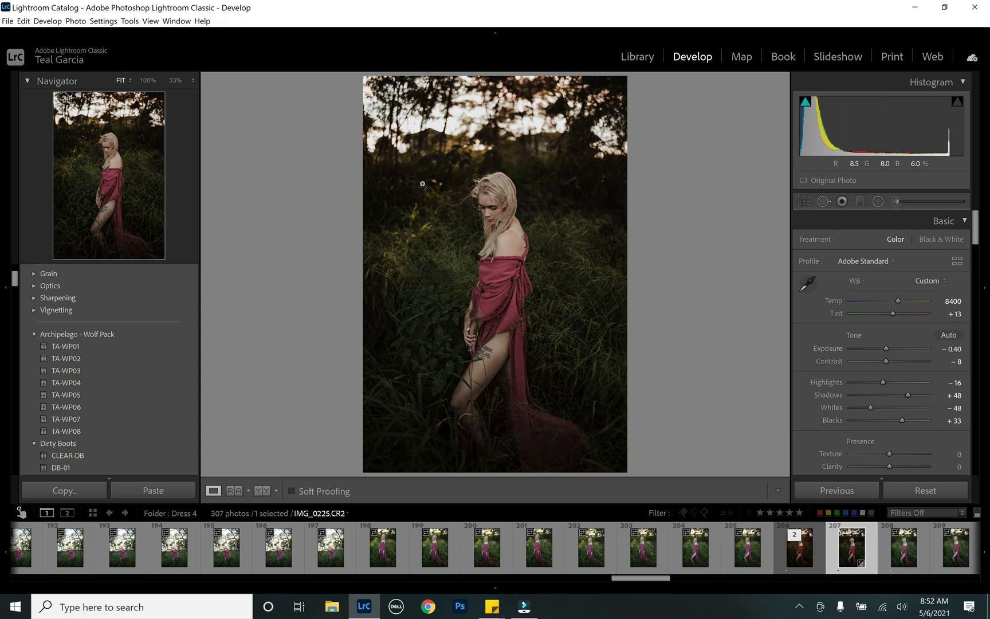
key(minus)
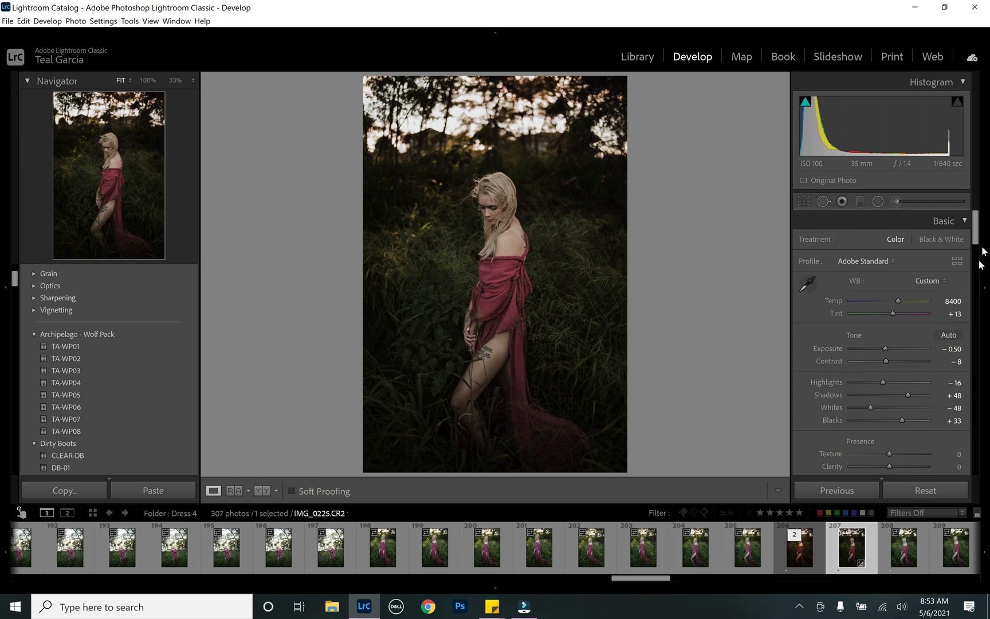
- Brighten the skin with the HSL targeted Luminance adjustment on the leg, reaching Red +6 and Orange +18
drag(978, 232, 982, 295)
click(810, 309)
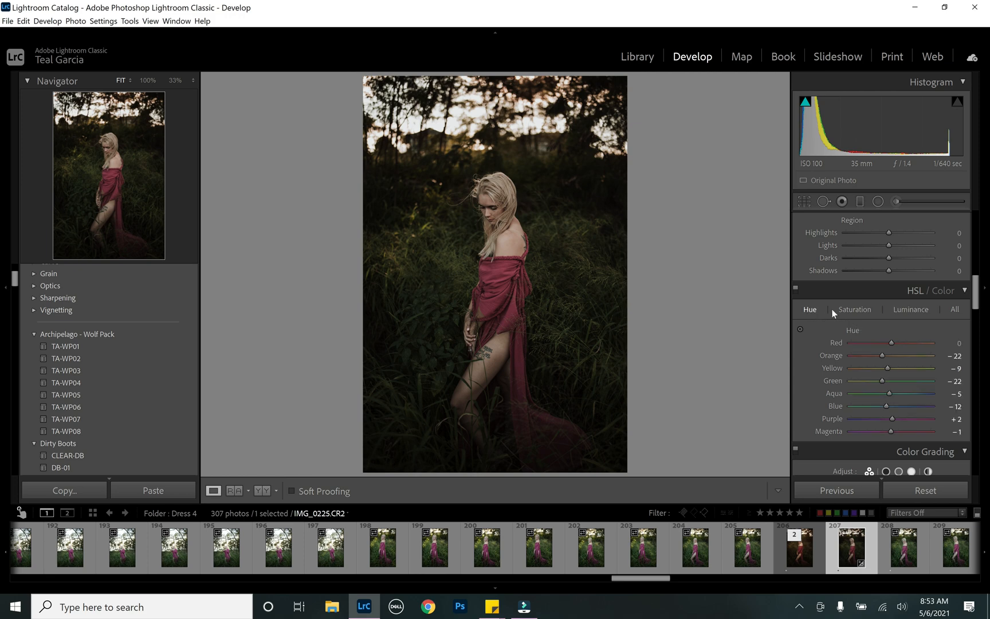
click(850, 311)
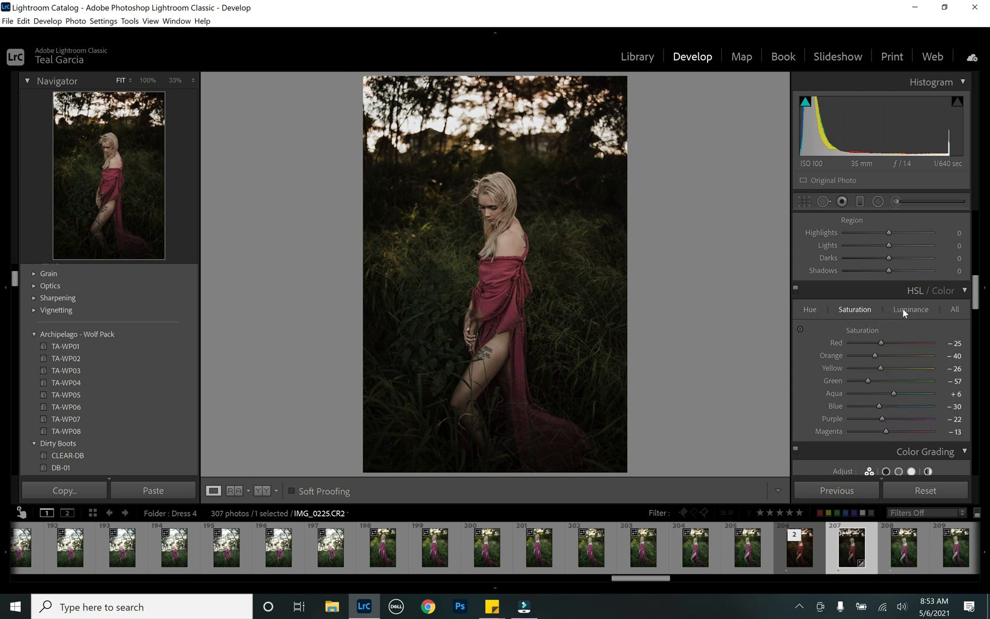
click(902, 309)
click(800, 330)
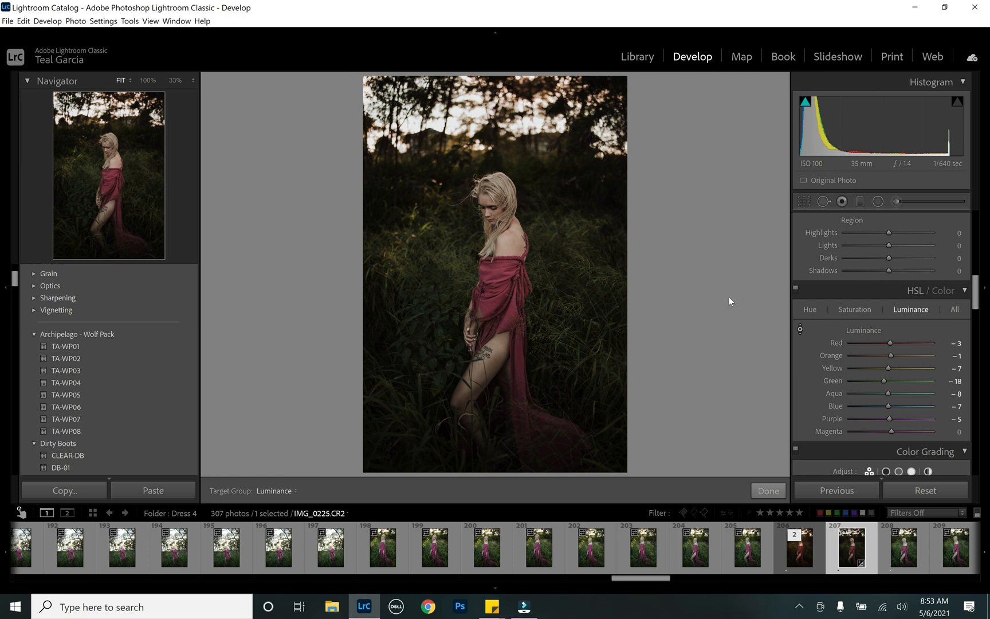
drag(496, 364, 496, 334)
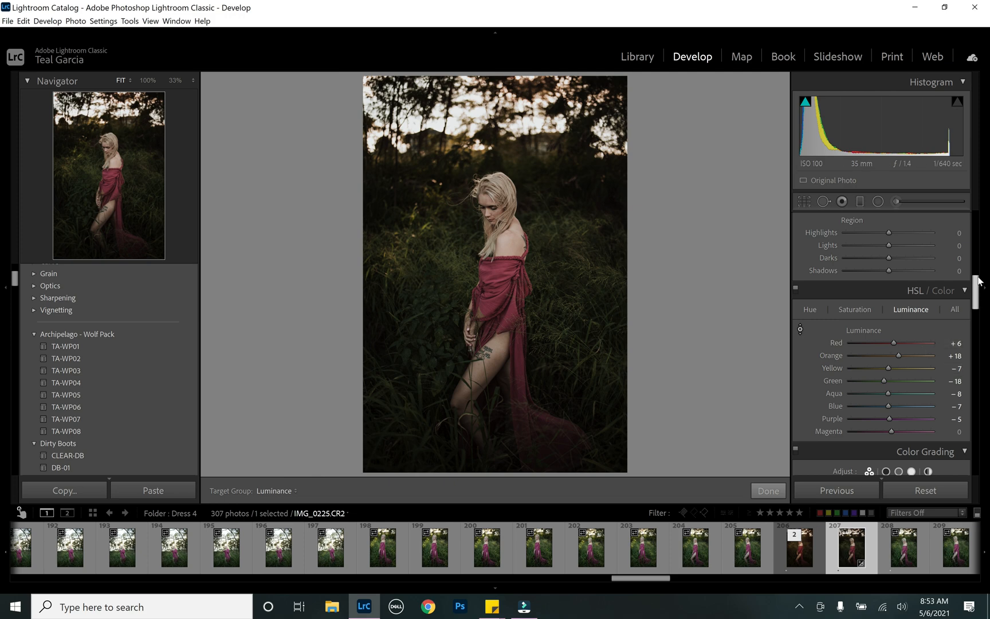
- Warm the photo further to a Temp of 9877 and check the woman's face and dress up close
drag(979, 281, 979, 221)
click(897, 301)
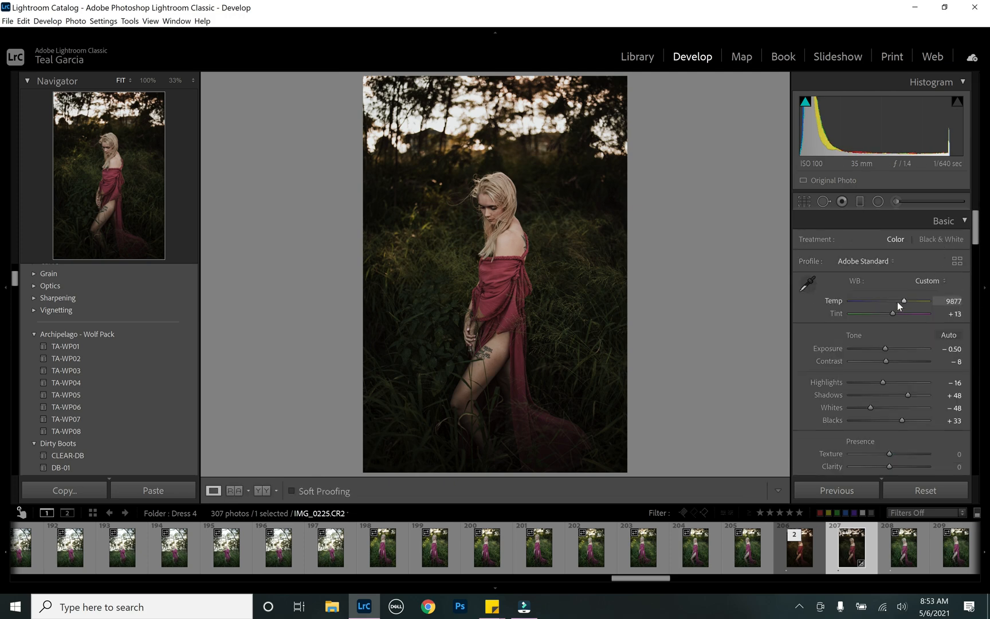
key(ctrl+equal)
key(ctrl+equal)
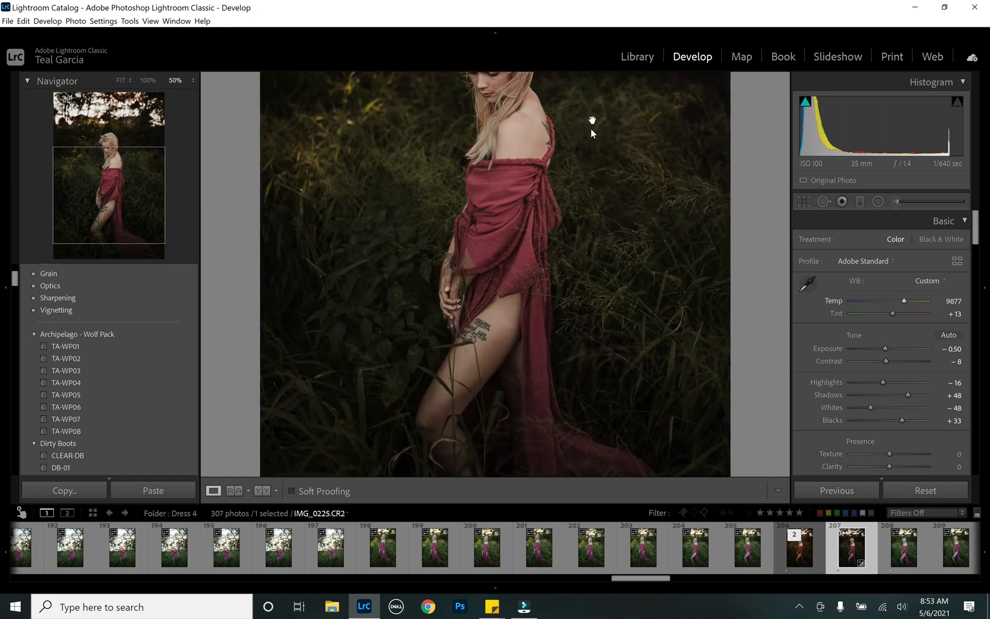
drag(518, 158, 533, 298)
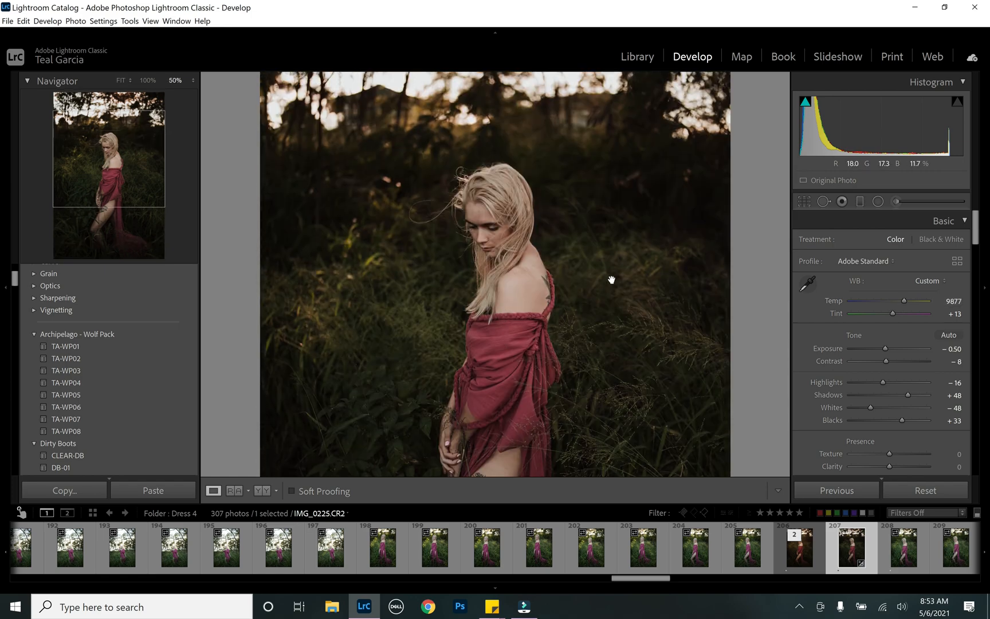
scroll(590, 327, down, 1)
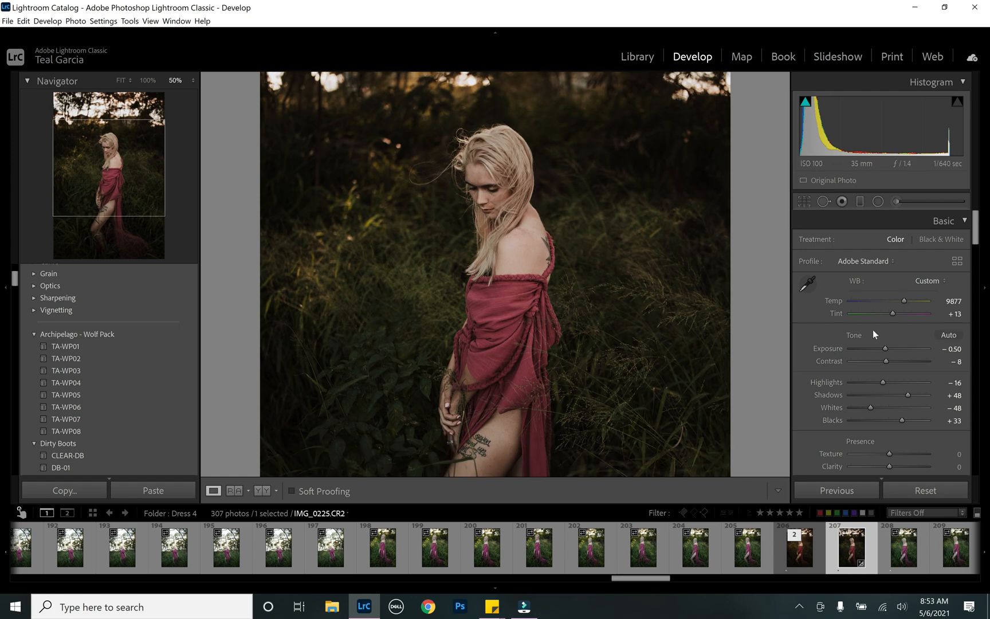
- Strengthen the dress colour with the HSL targeted Saturation adjustment, reaching Red −13 and Magenta −10
drag(977, 226, 978, 309)
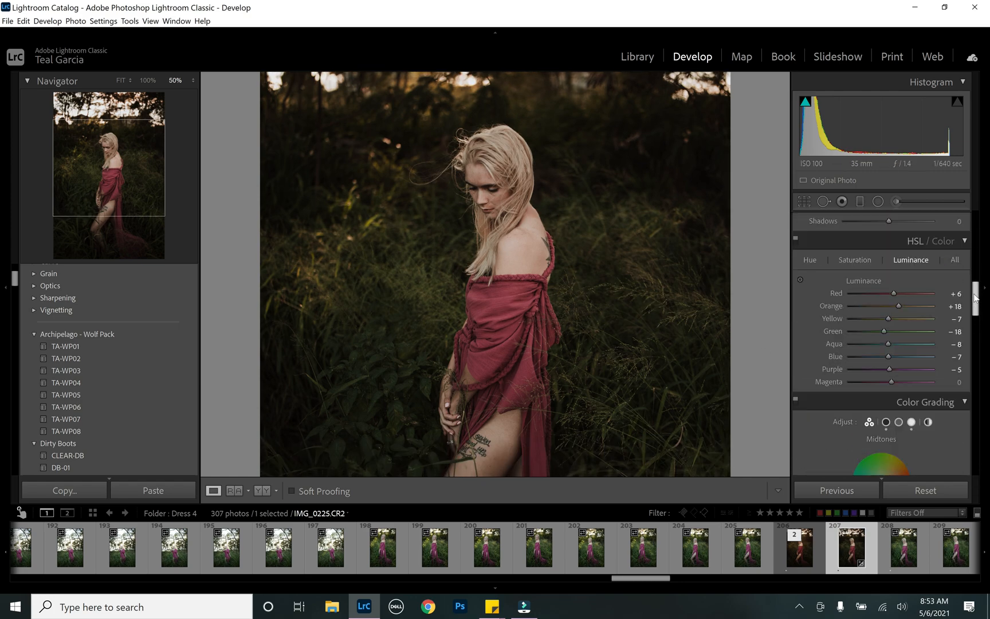
click(855, 260)
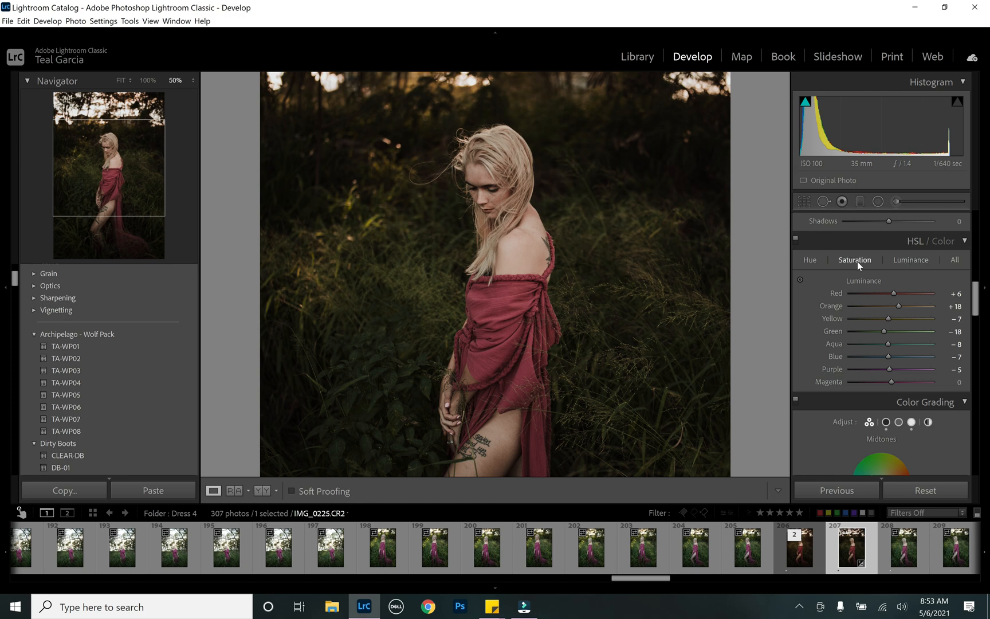
click(800, 280)
drag(516, 342, 511, 301)
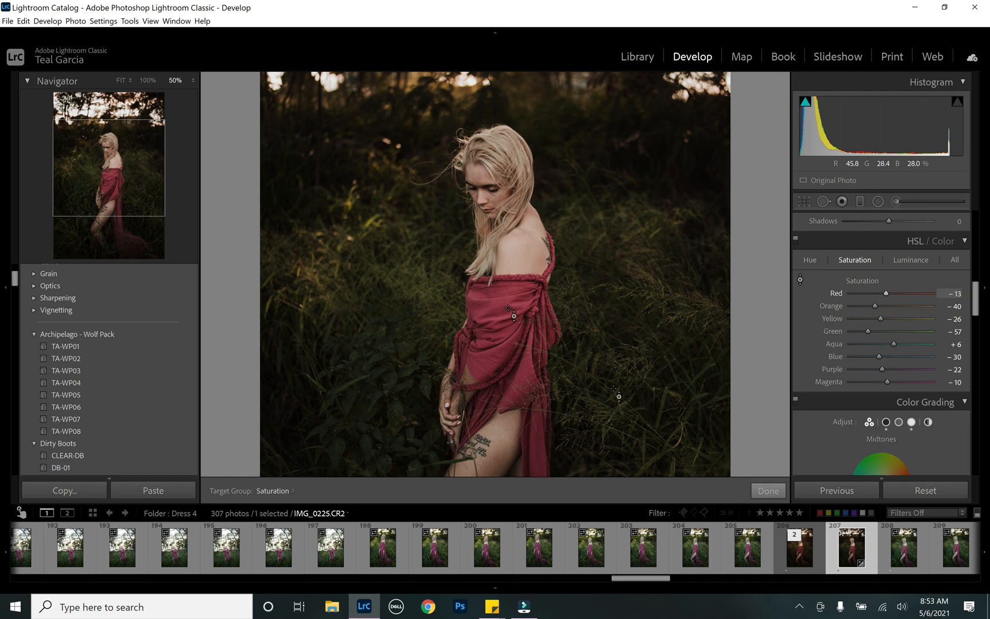
click(760, 490)
- Compare the whole photo before and after the edits side by side and return to the single-photo view
key(ctrl+minus)
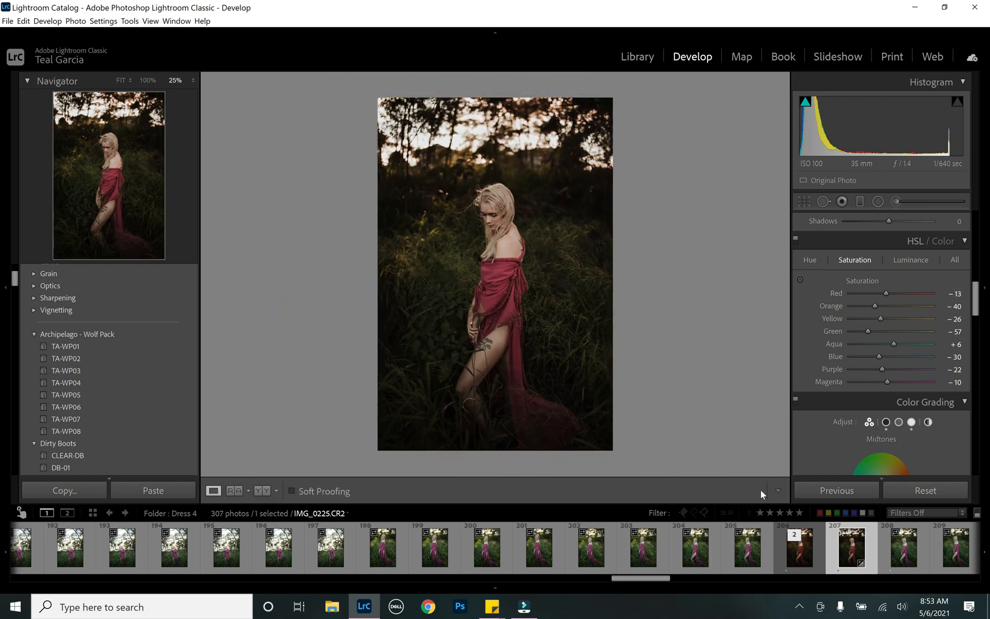
click(265, 491)
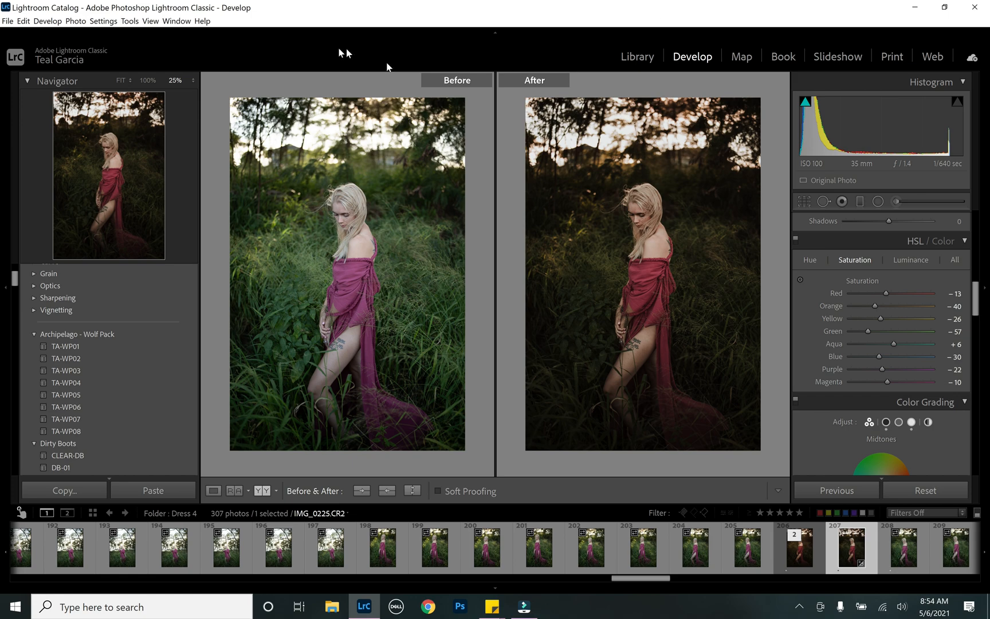
click(213, 491)
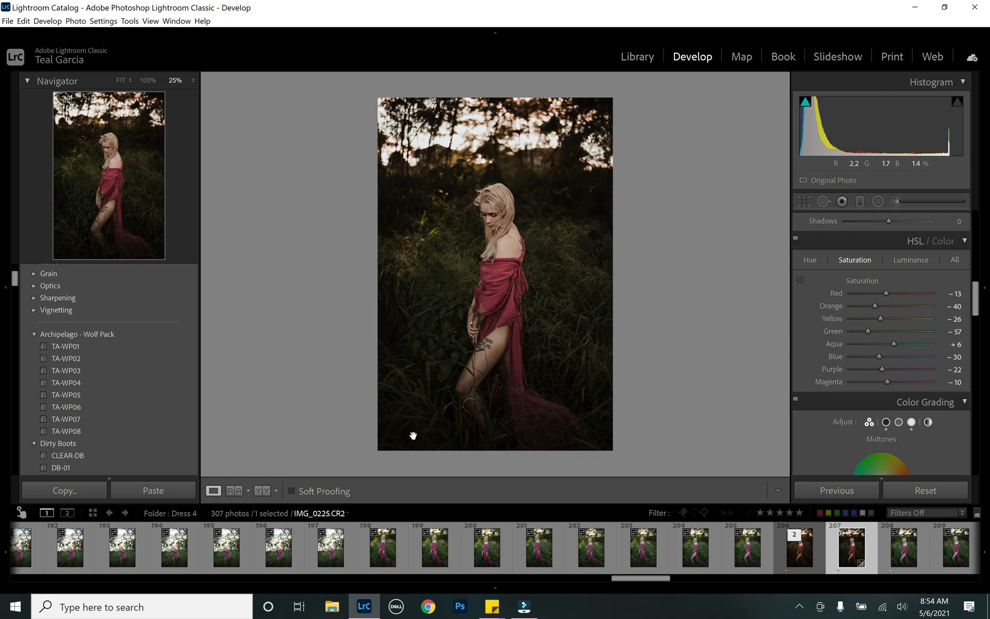
- Try an Adjustment Brush mask painted over the grass and trees along the photo's outer edges
key(t)
click(897, 202)
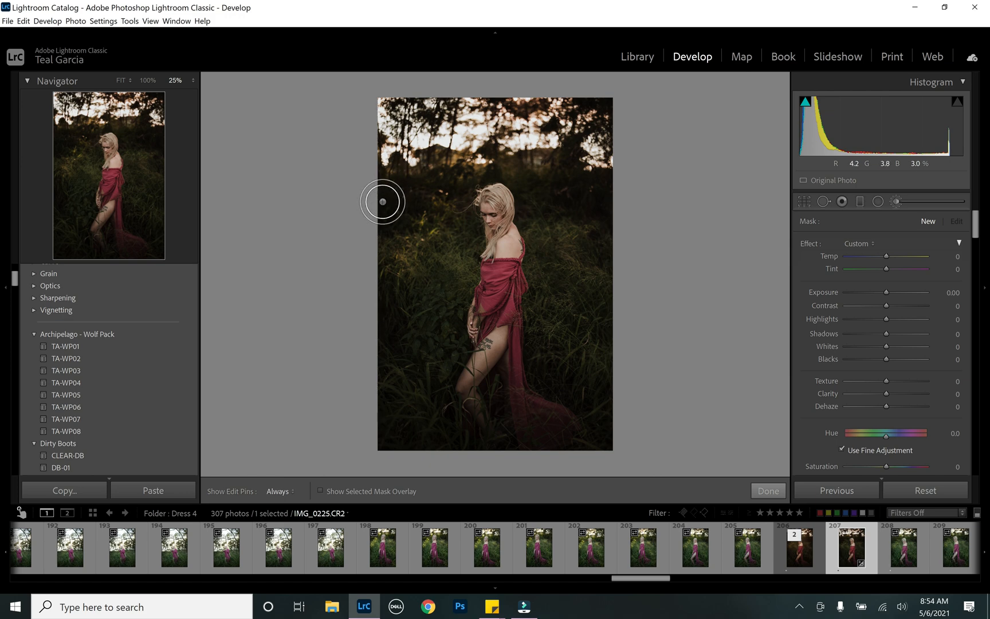
key(h)
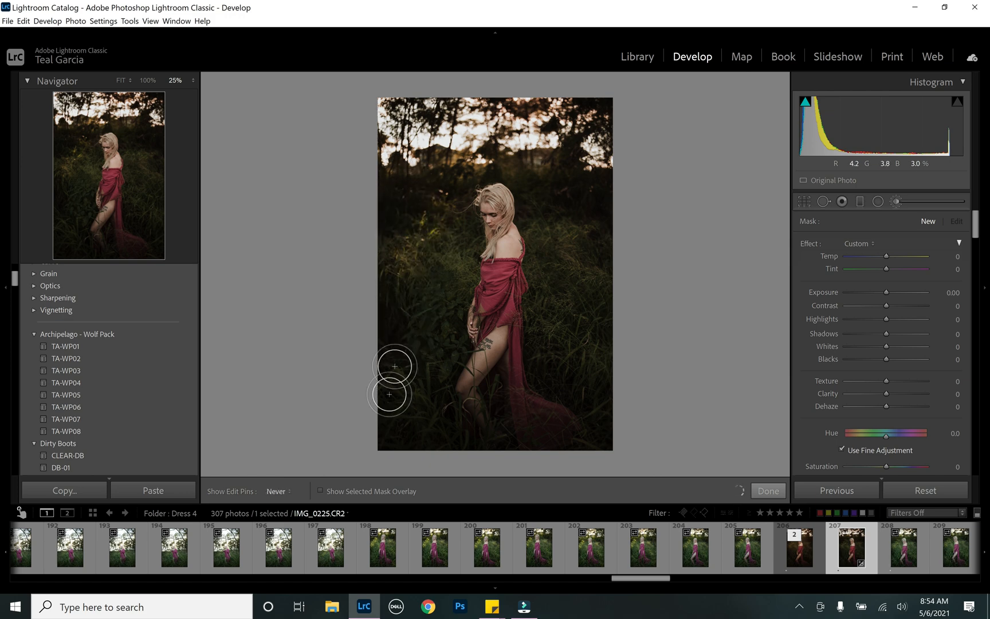
drag(423, 448, 437, 453)
mouse_move(609, 229)
mouse_down()
mouse_move(554, 193)
mouse_move(565, 269)
mouse_up()
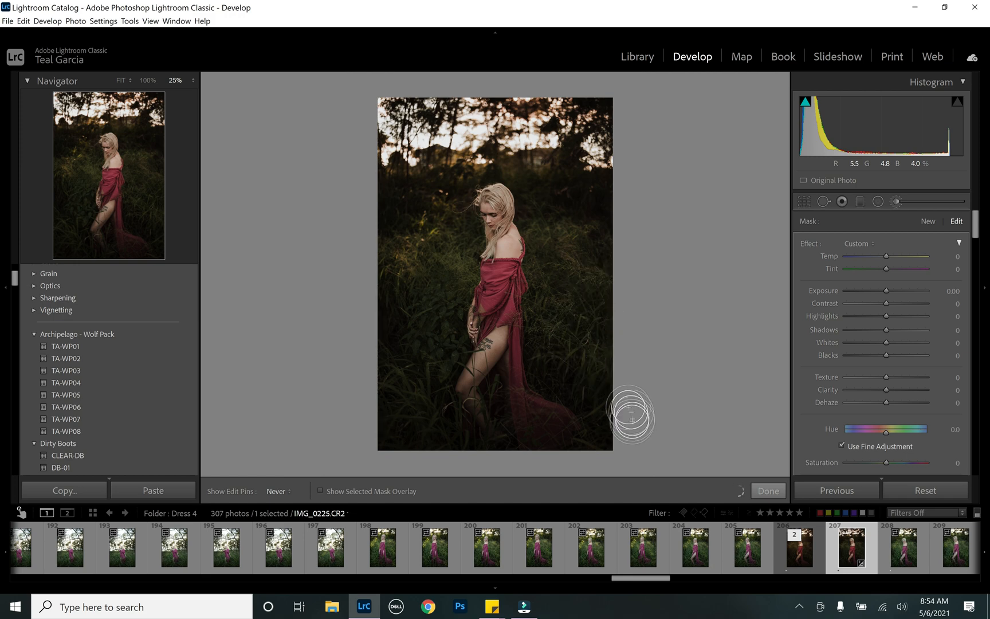
key(h)
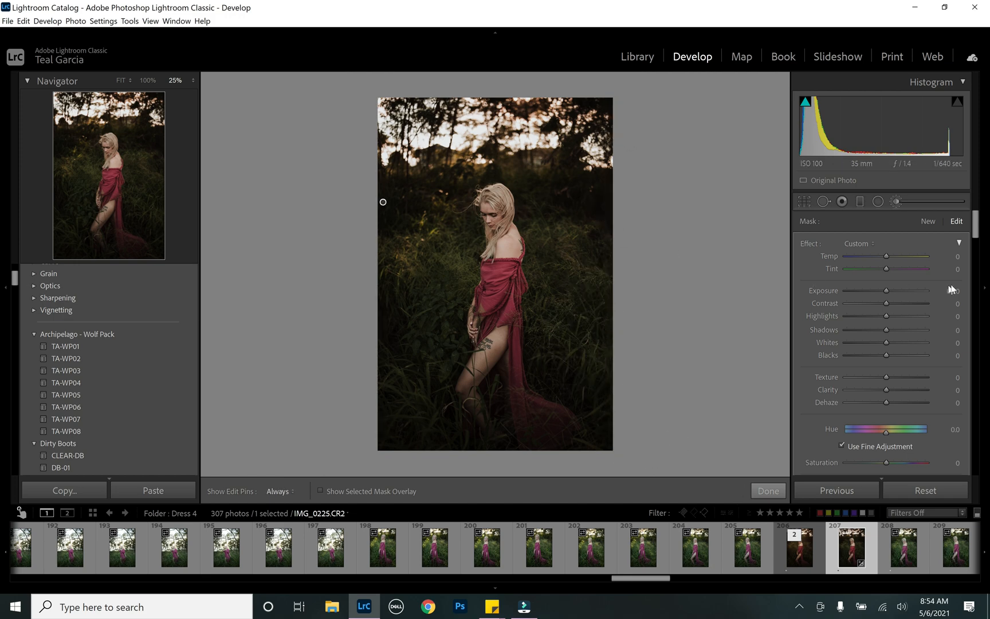
- Try a Temp of 19 and an Exposure of −1.30 on the brushed edges, and delete the brush adjustment
drag(883, 293, 861, 290)
click(897, 257)
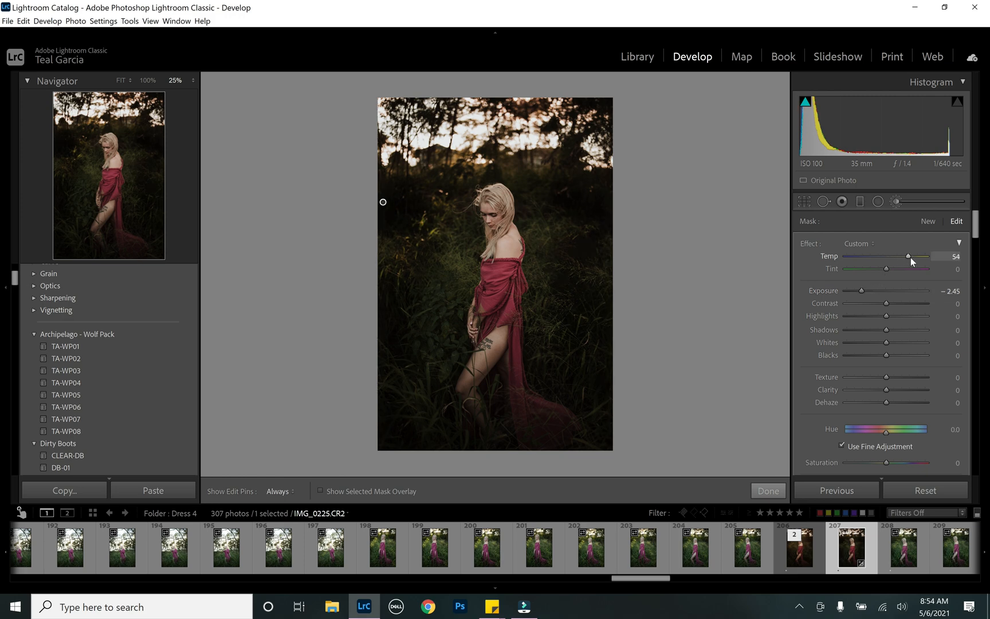
drag(911, 258, 893, 256)
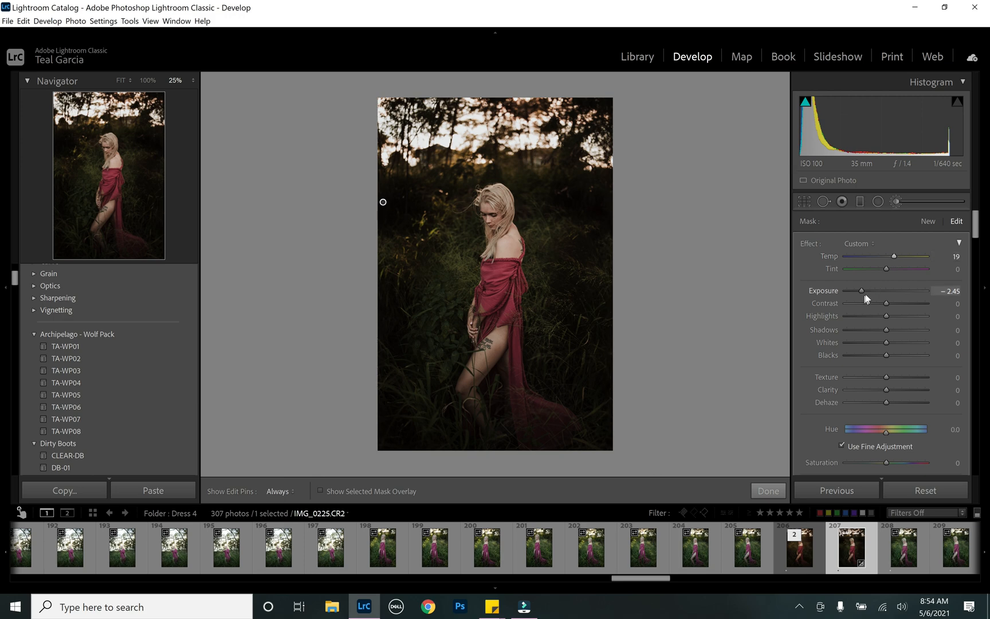
drag(866, 298, 874, 294)
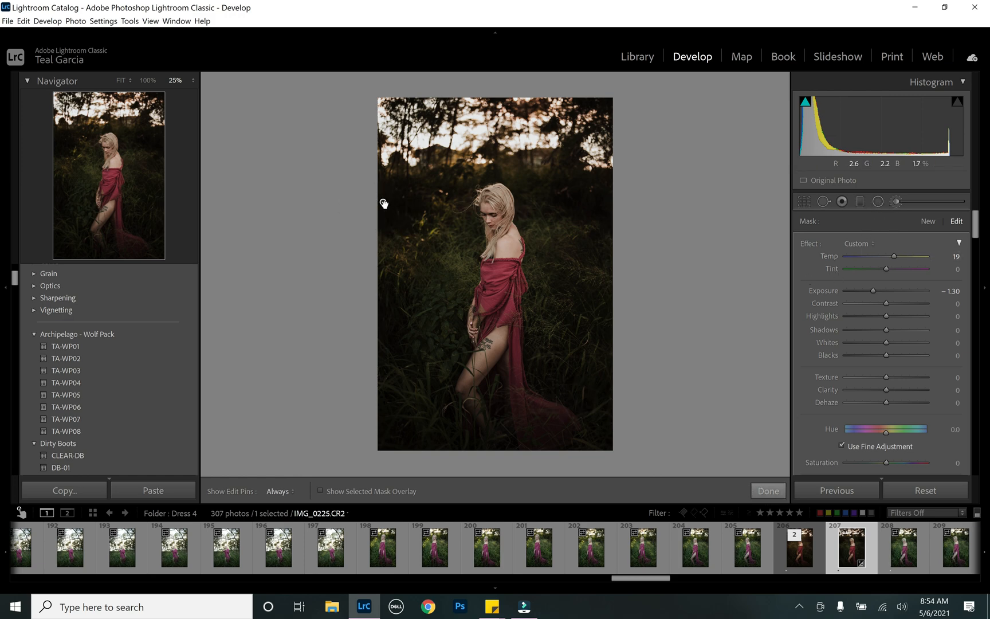
right_click(383, 202)
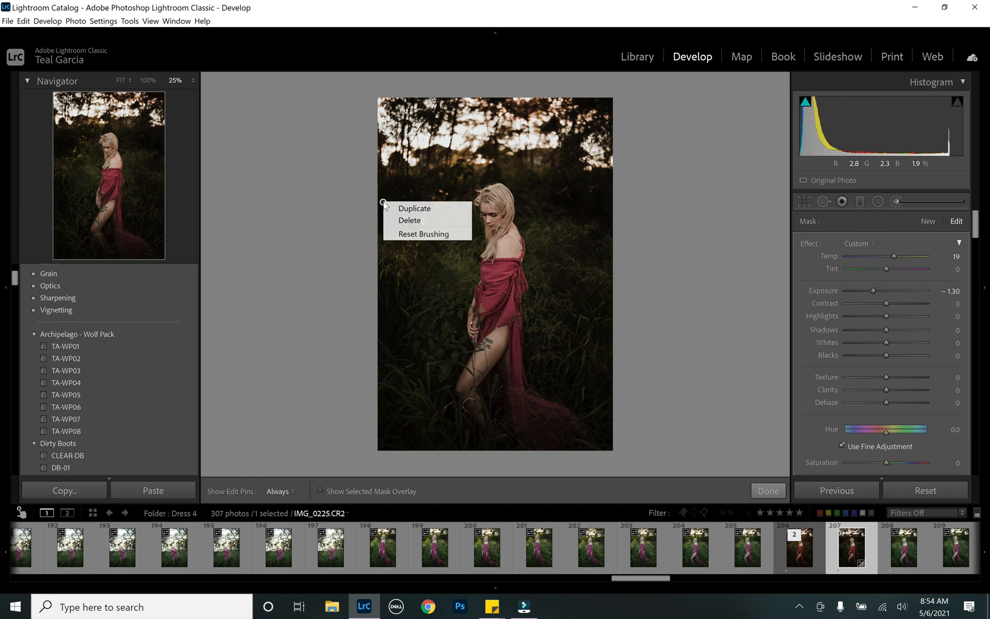
click(405, 220)
- Draw a tall Radial Filter around the woman and set it to Exposure −1.45, Temp 36 and Tint −71
click(880, 202)
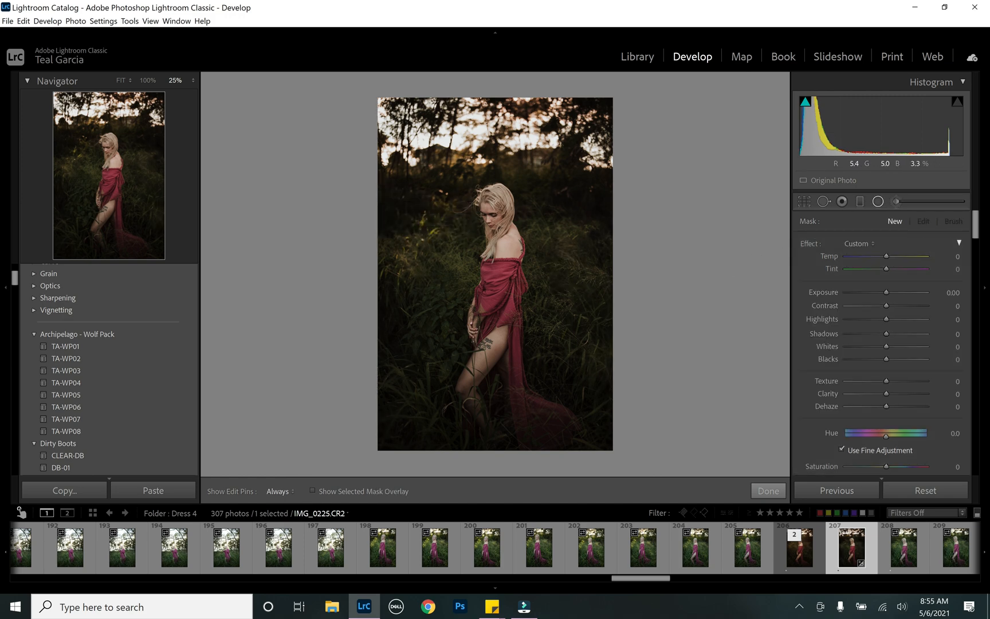
mouse_move(496, 216)
mouse_down()
mouse_move(474, 421)
mouse_move(480, 337)
mouse_move(493, 477)
mouse_up()
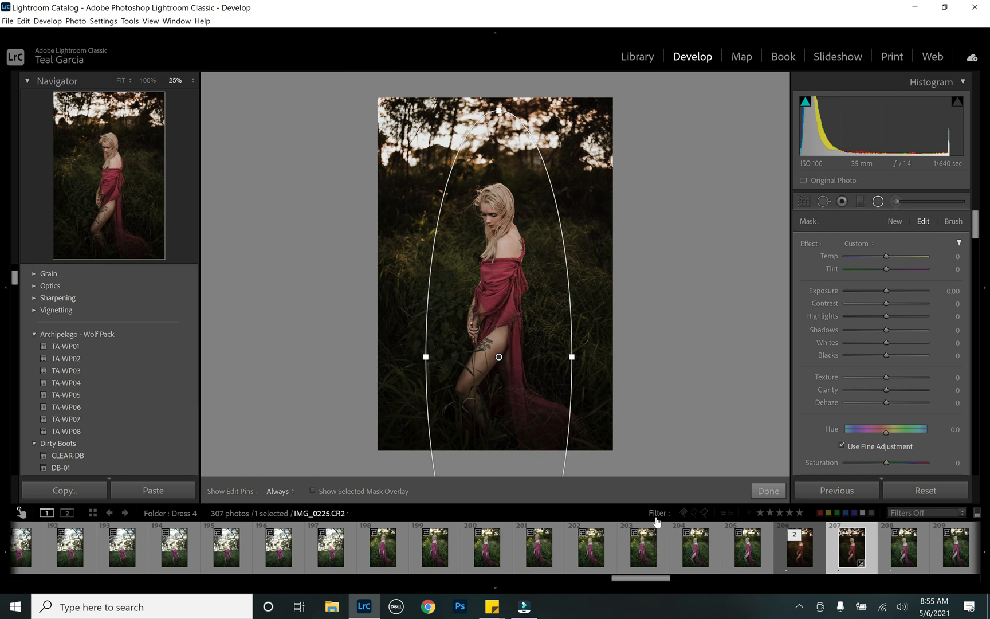
click(871, 293)
click(900, 256)
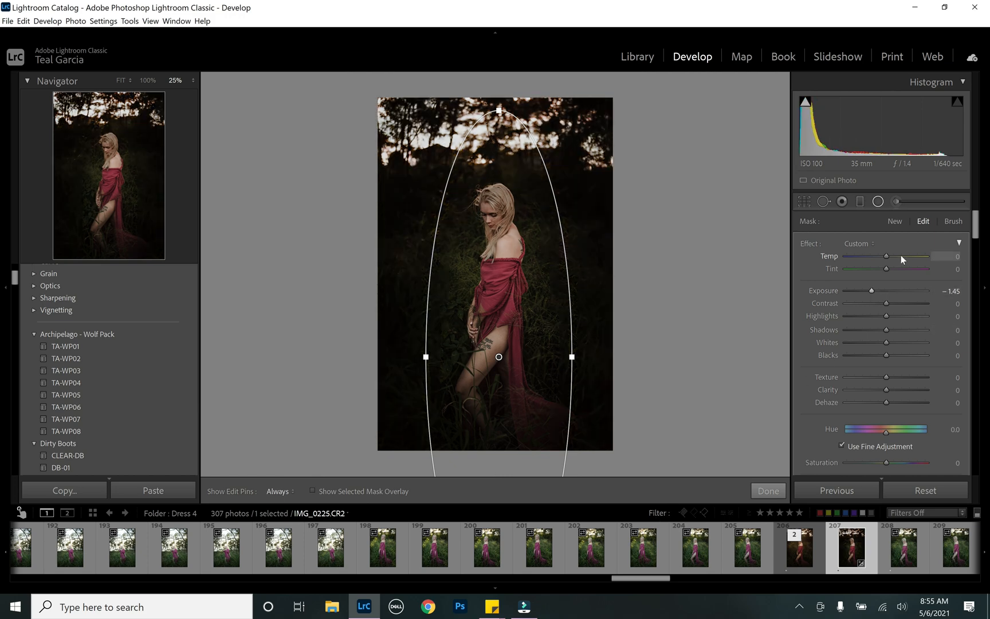
drag(901, 272, 857, 270)
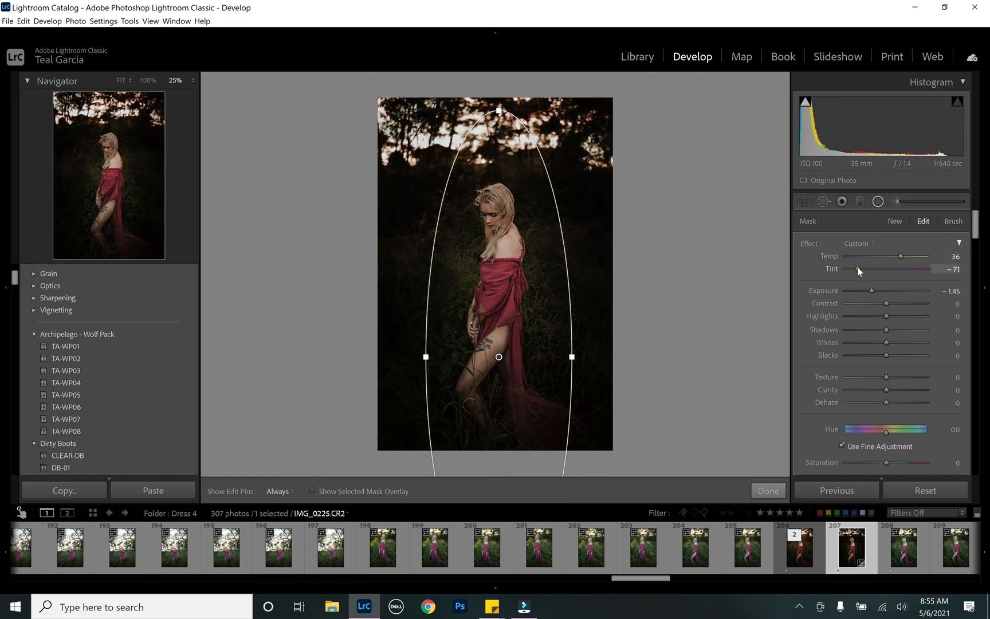
- Set the Radial Filter's Contrast to 5 and Exposure to −0.48, reduce its Temp, and finish the mask
click(894, 303)
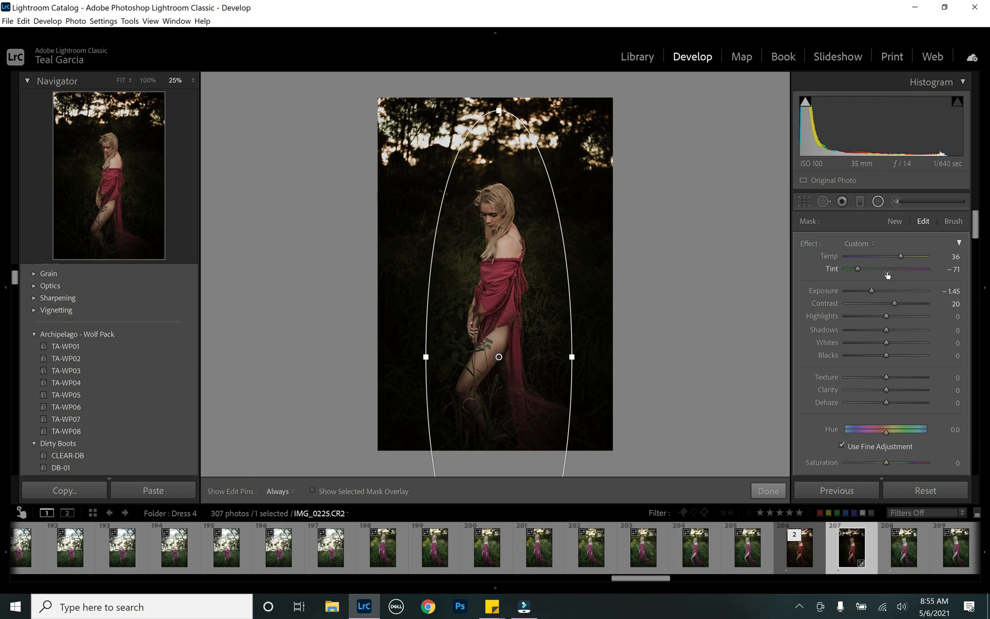
click(888, 304)
click(881, 292)
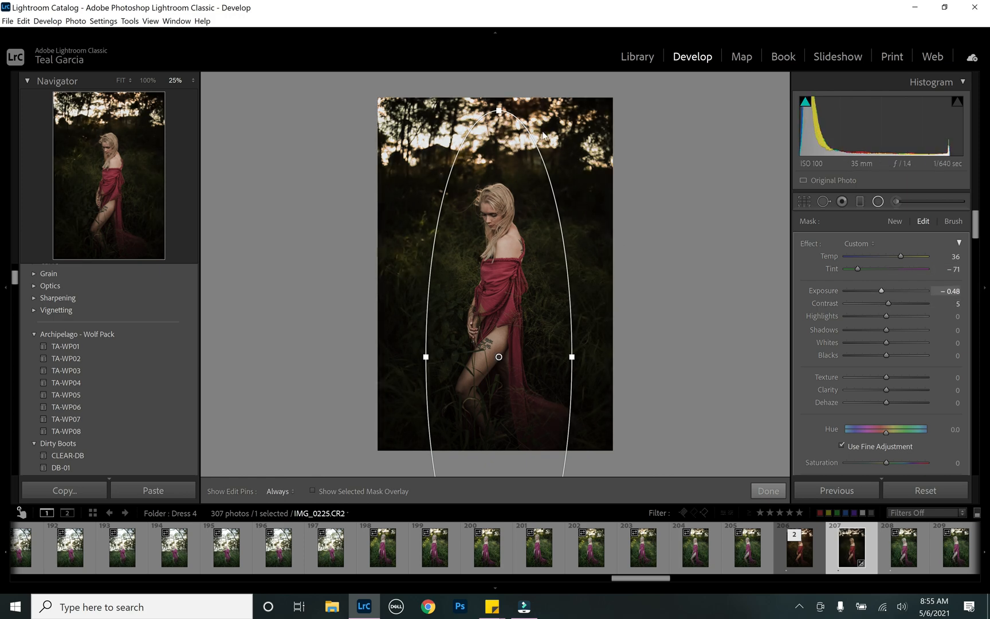
click(892, 256)
click(768, 491)
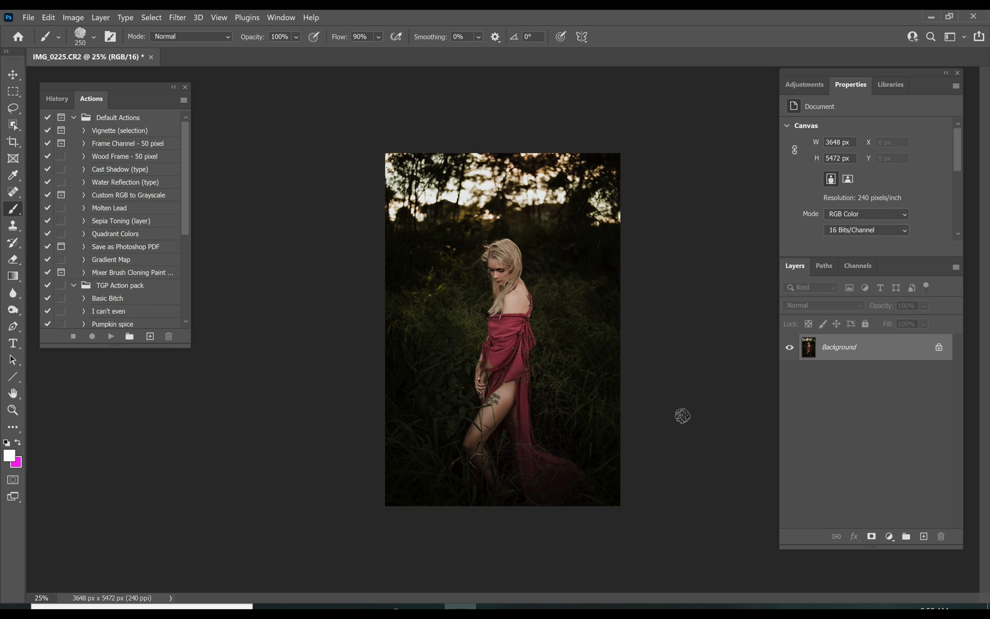
- In Photoshop, add a Levels adjustment with the white input level at 235 and flatten the image
click(806, 86)
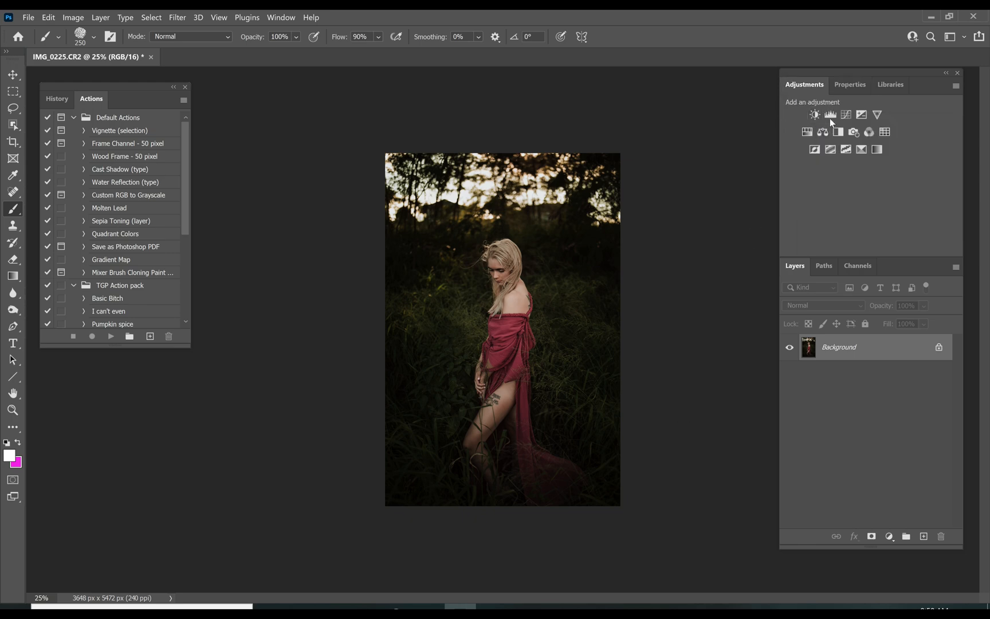
click(830, 118)
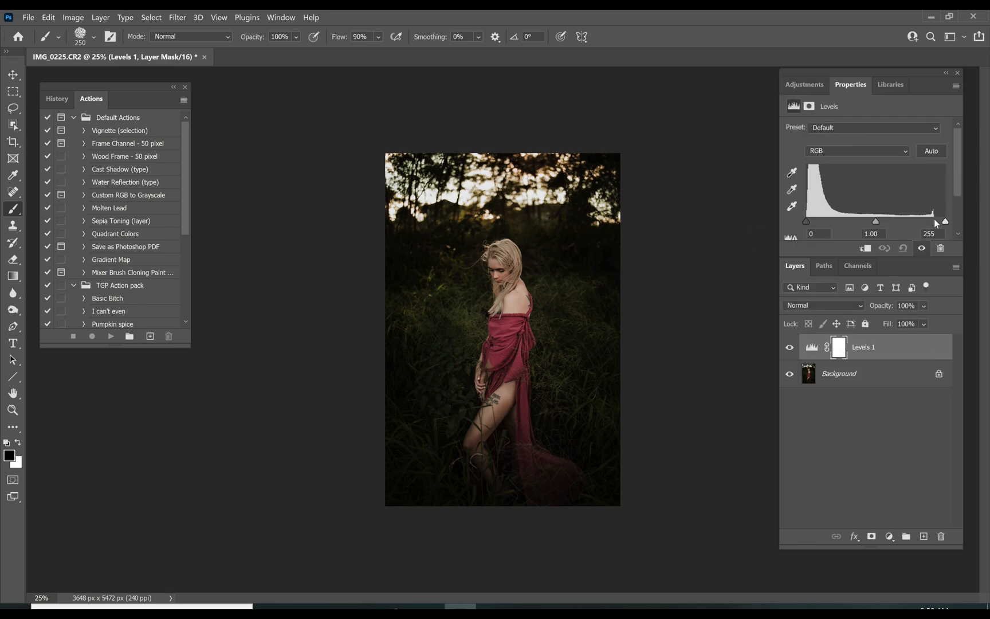
drag(945, 221, 934, 222)
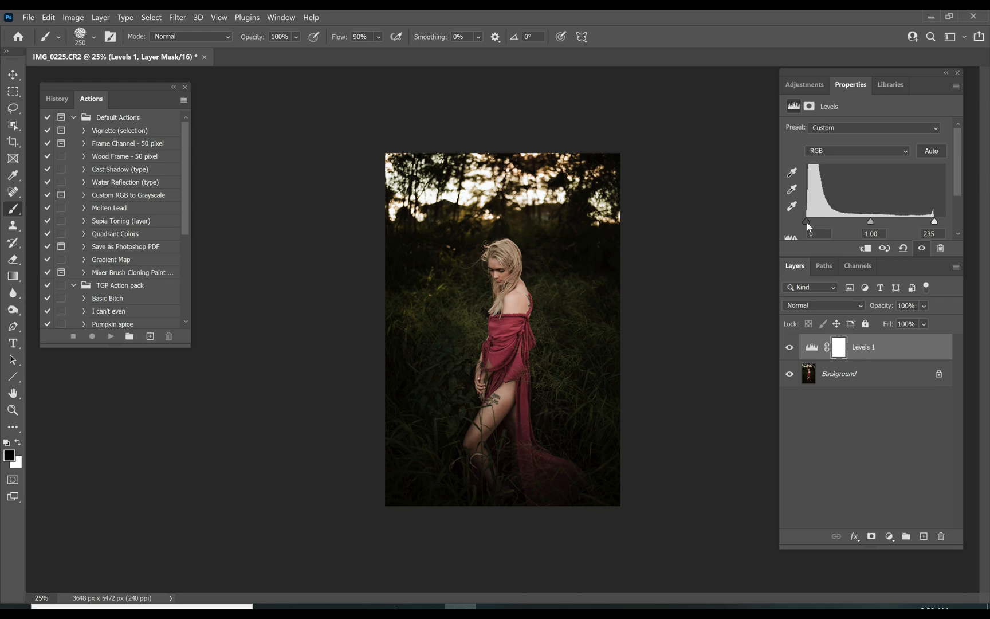
drag(807, 223, 796, 227)
mouse_move(934, 223)
mouse_down()
mouse_move(947, 223)
mouse_move(934, 226)
mouse_up()
click(100, 18)
click(150, 451)
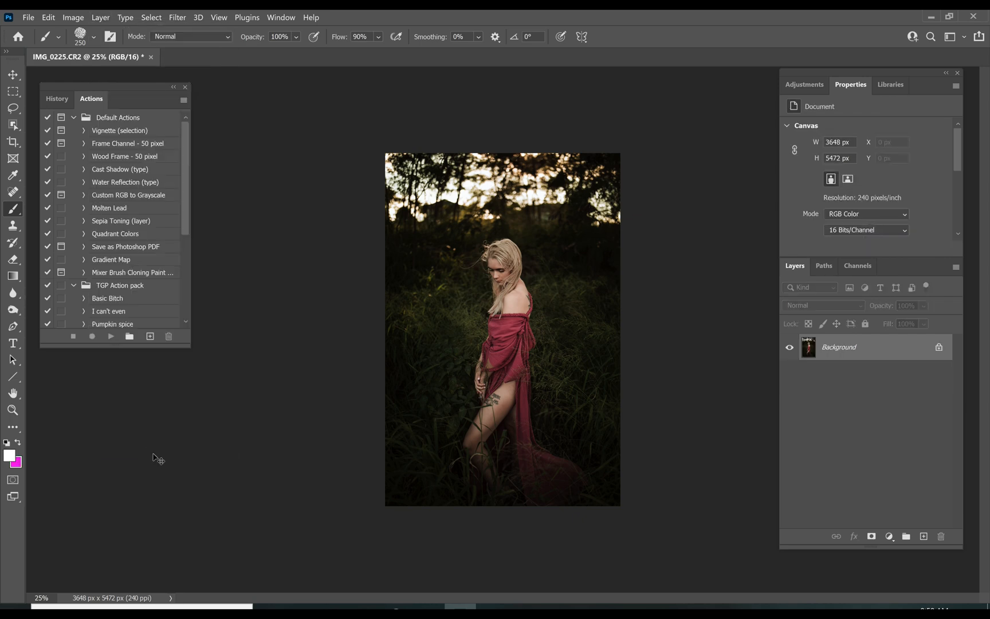
- Apply the "Bitch, please" toning action at 13% group opacity and run the Flatten and Sharpen action
key(ctrl+plus)
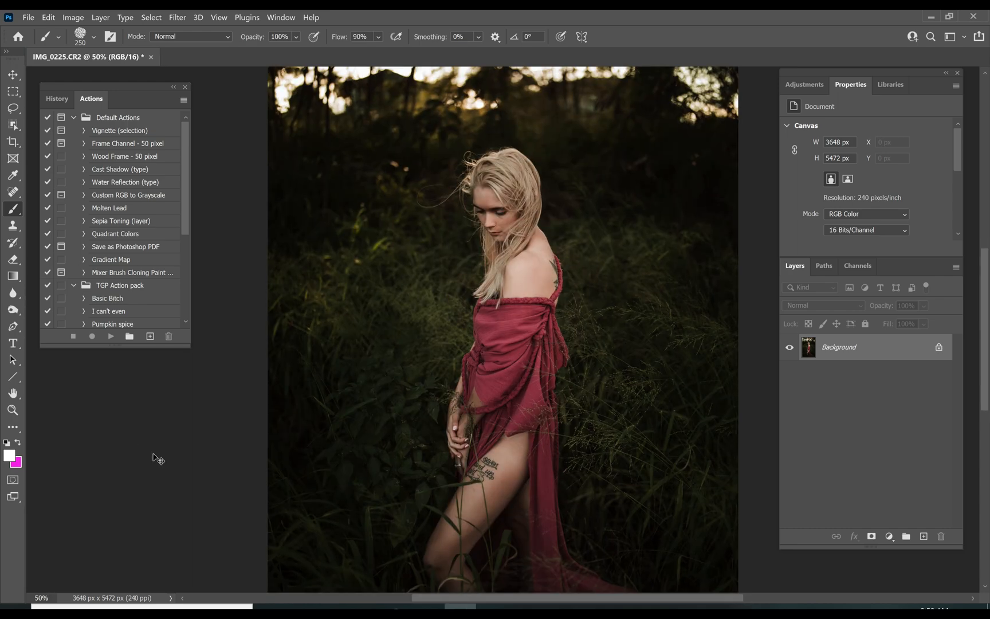
key(ctrl+minus)
key(ctrl+minus)
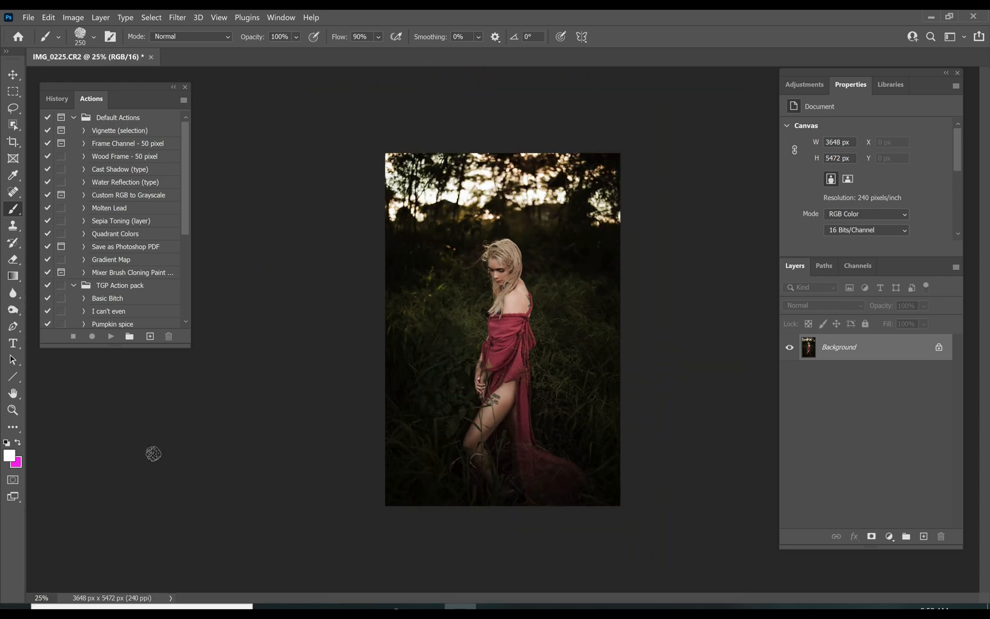
click(109, 339)
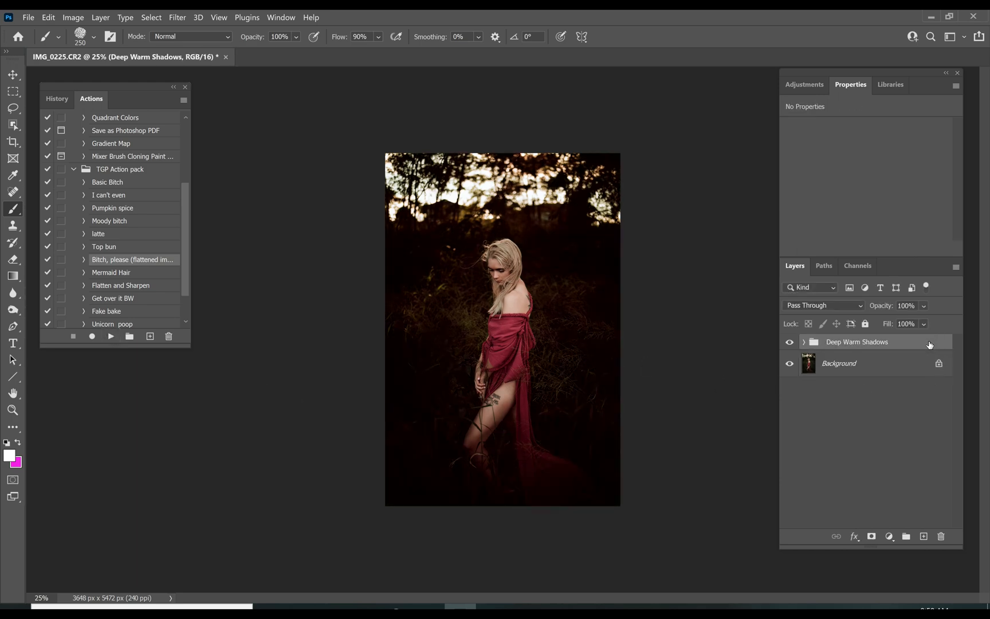
click(924, 307)
drag(955, 322, 920, 324)
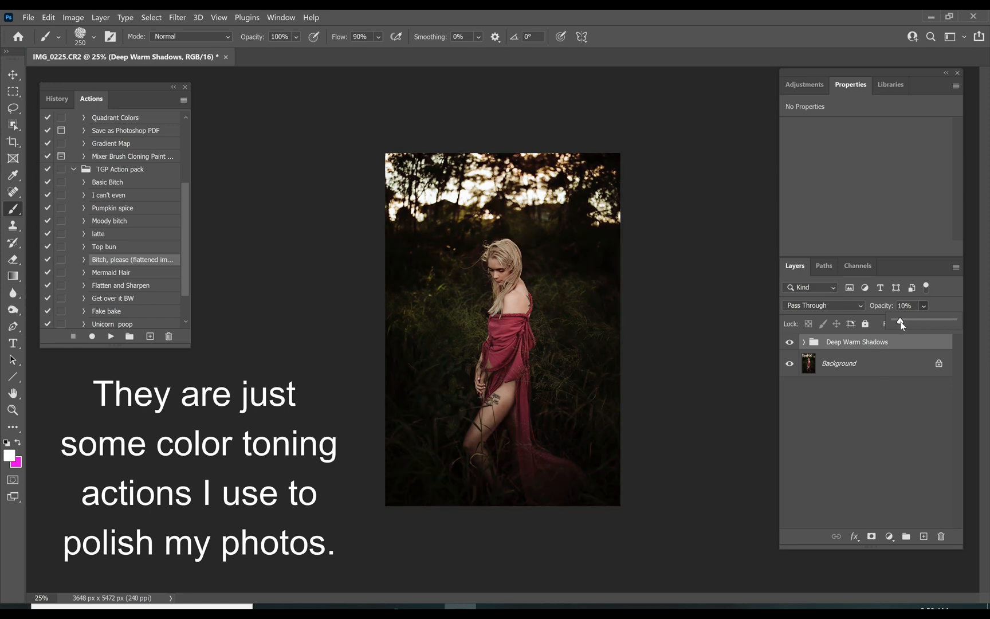
drag(900, 320, 902, 320)
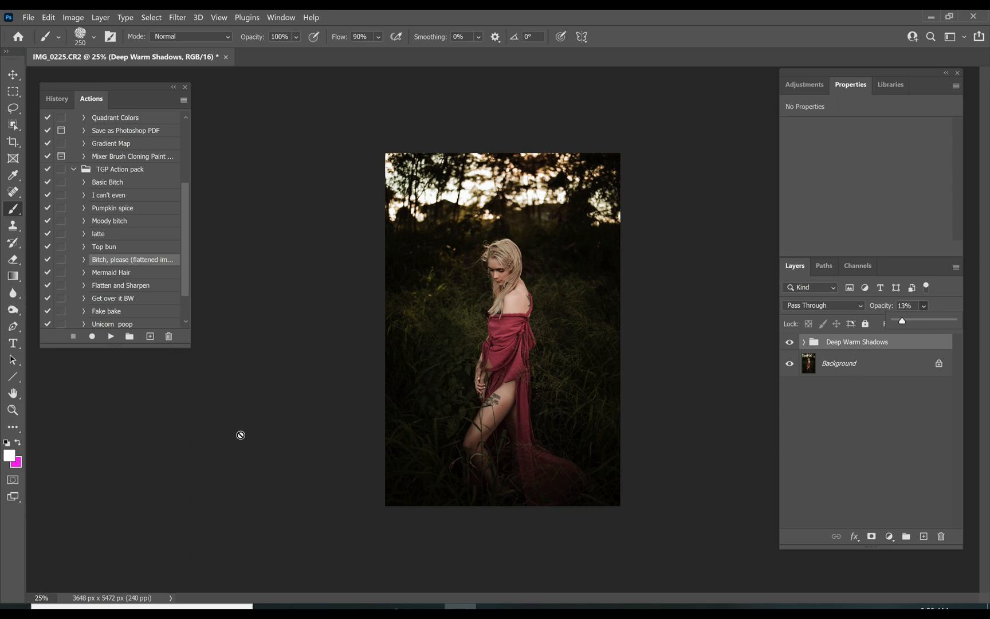
click(124, 285)
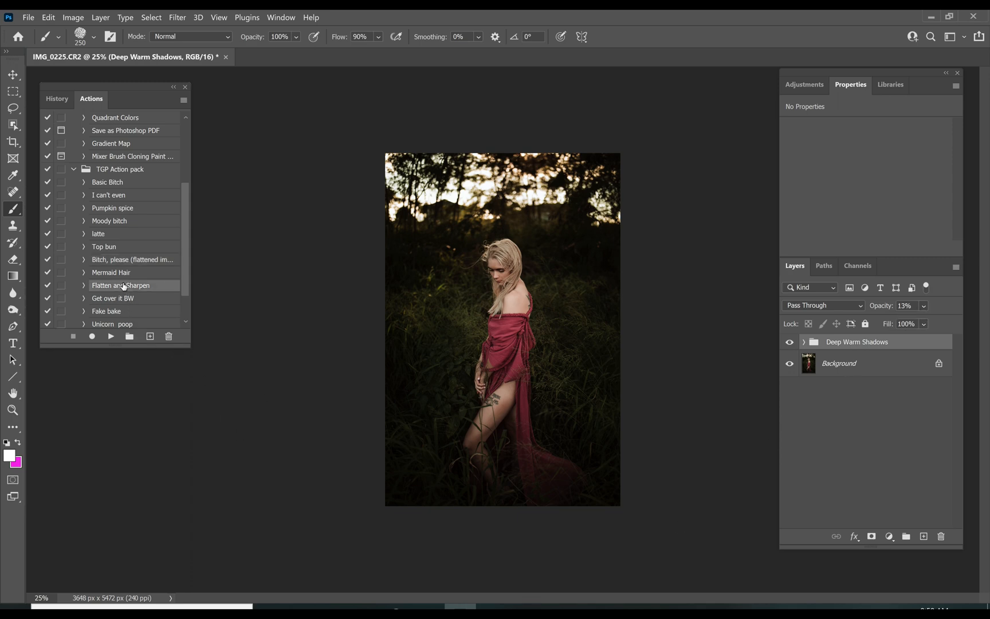
click(112, 336)
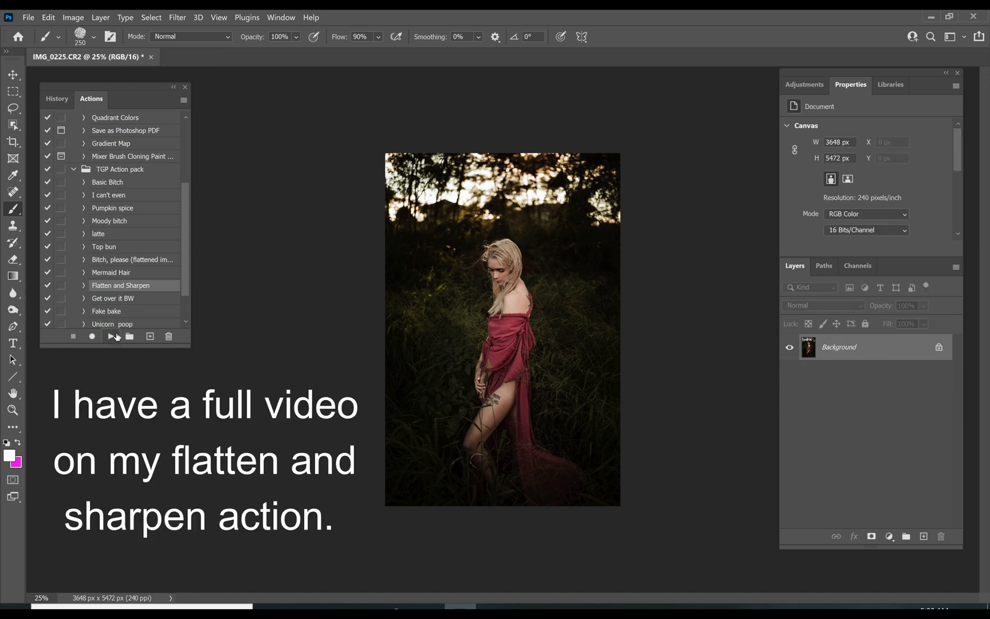
- Run the Fake bake action, set its color fill layer to 14% opacity, and flatten the image
click(111, 312)
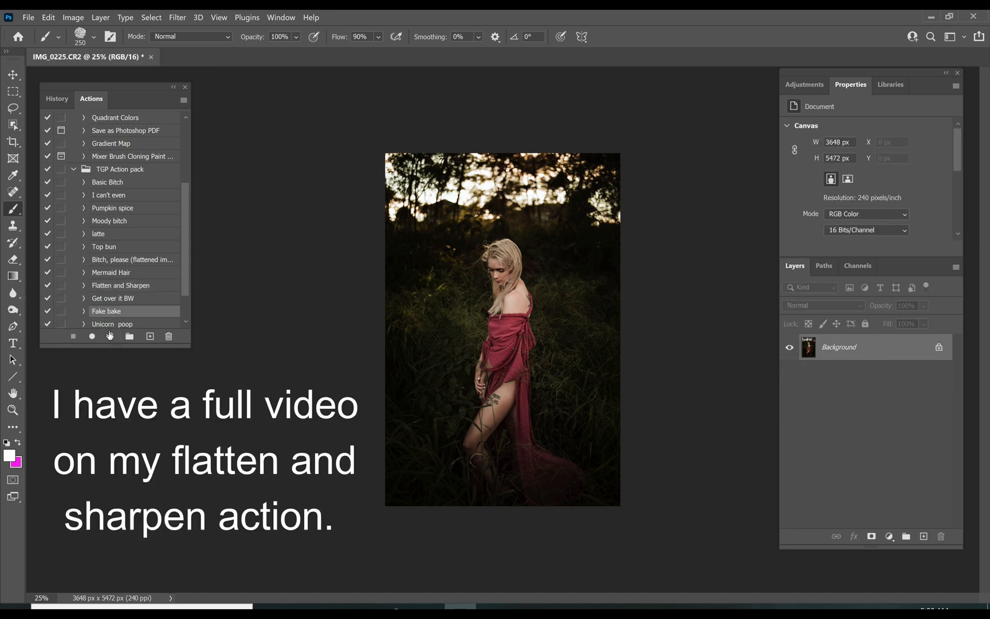
click(111, 336)
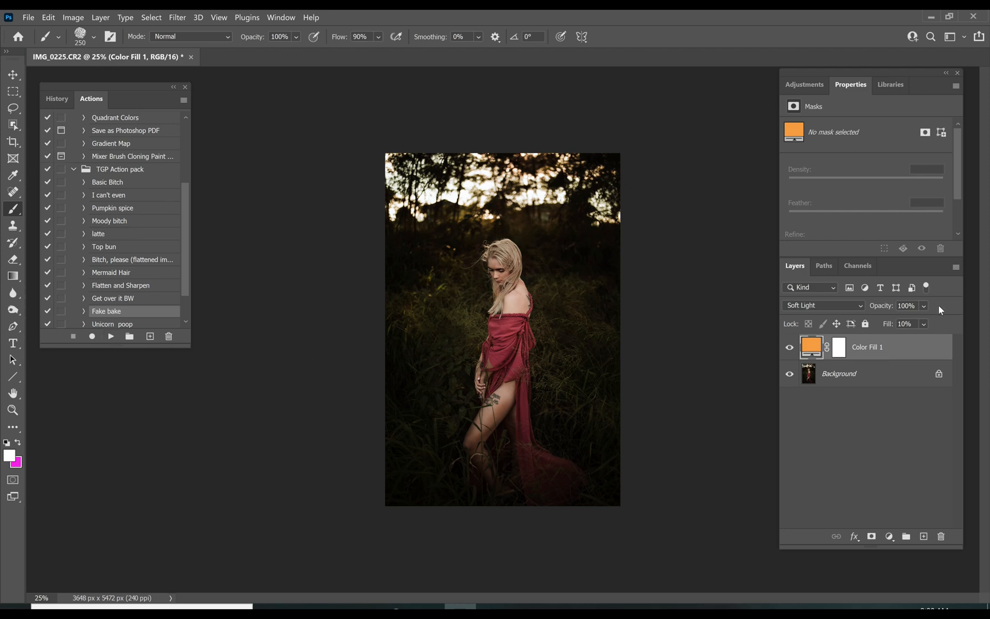
drag(926, 309, 904, 324)
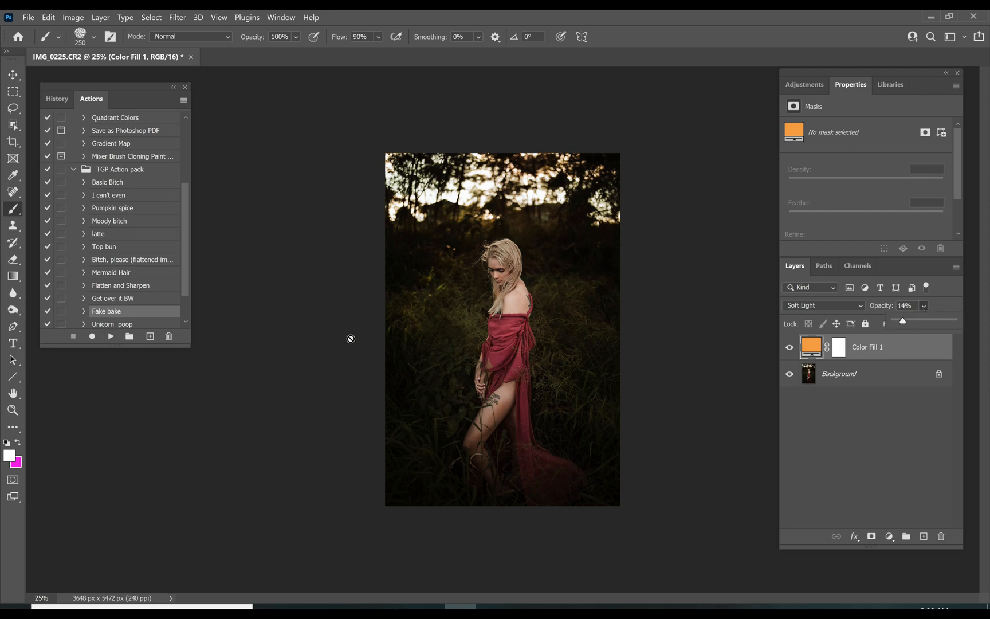
click(101, 17)
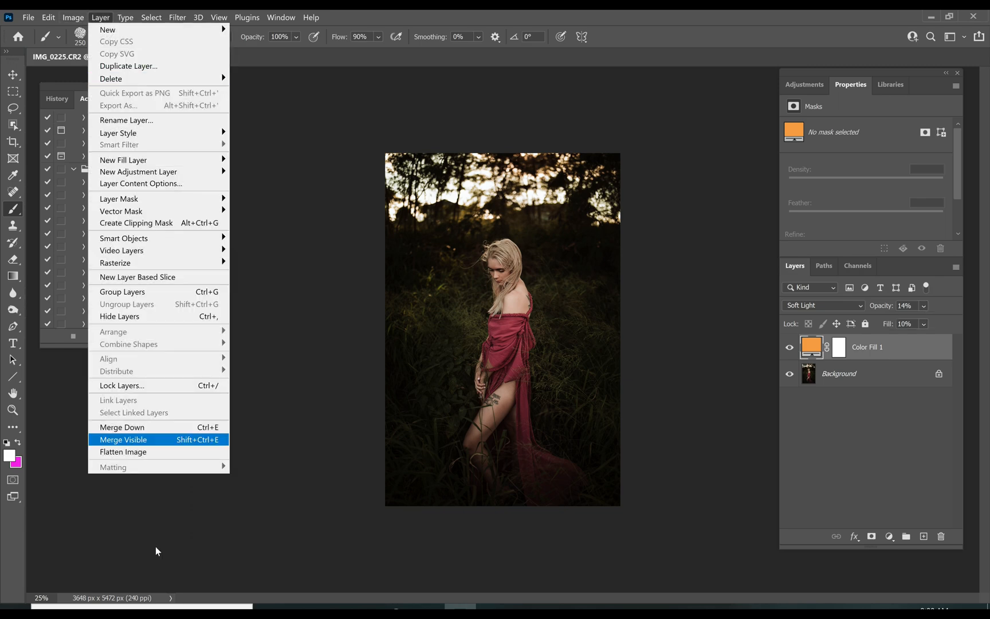
click(150, 452)
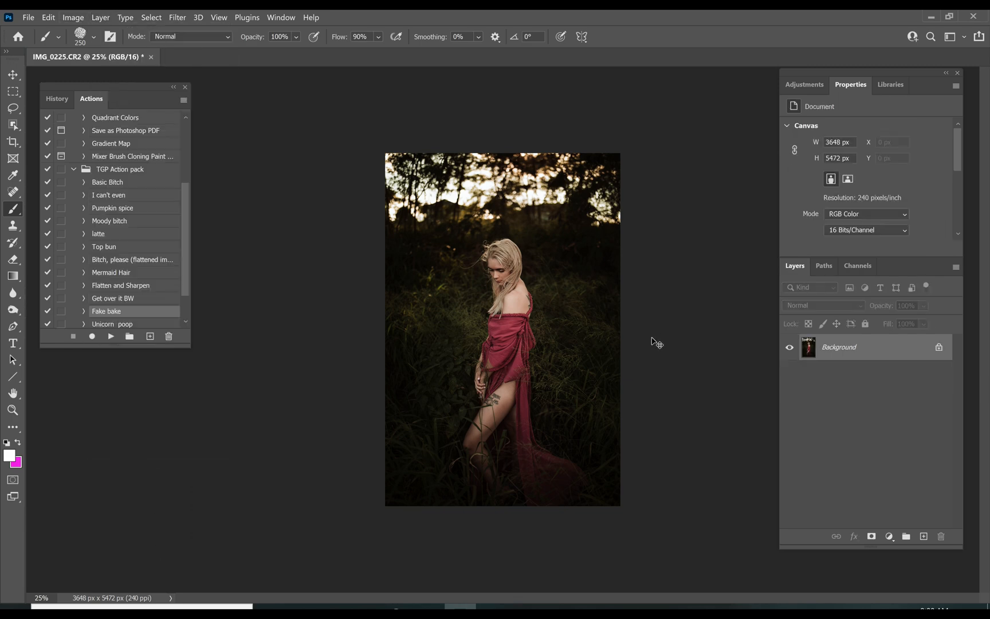
- Check the finished portrait at a larger zoom and save it
key(ctrl+plus)
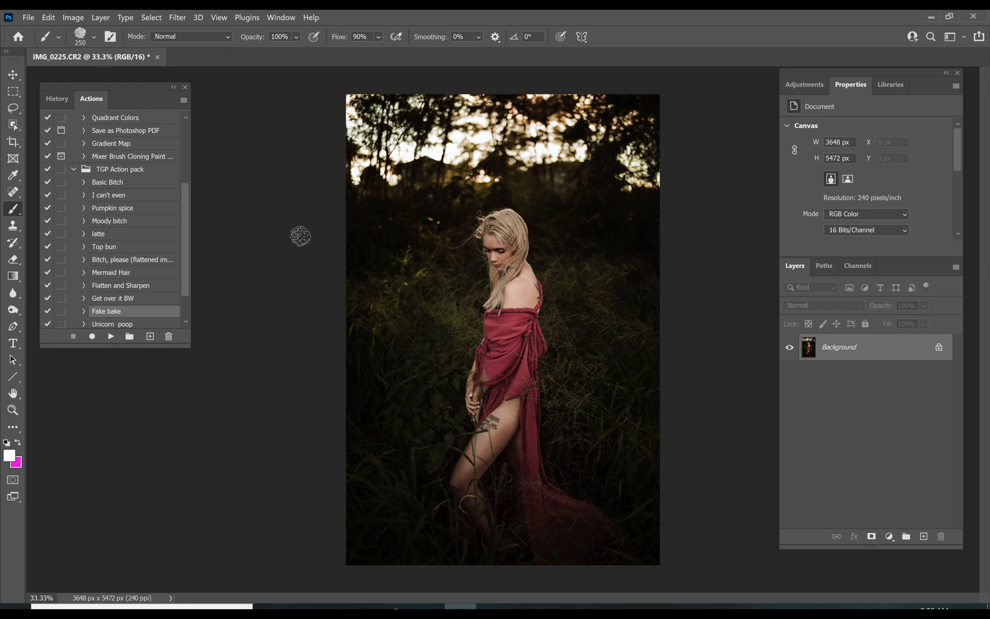
click(34, 15)
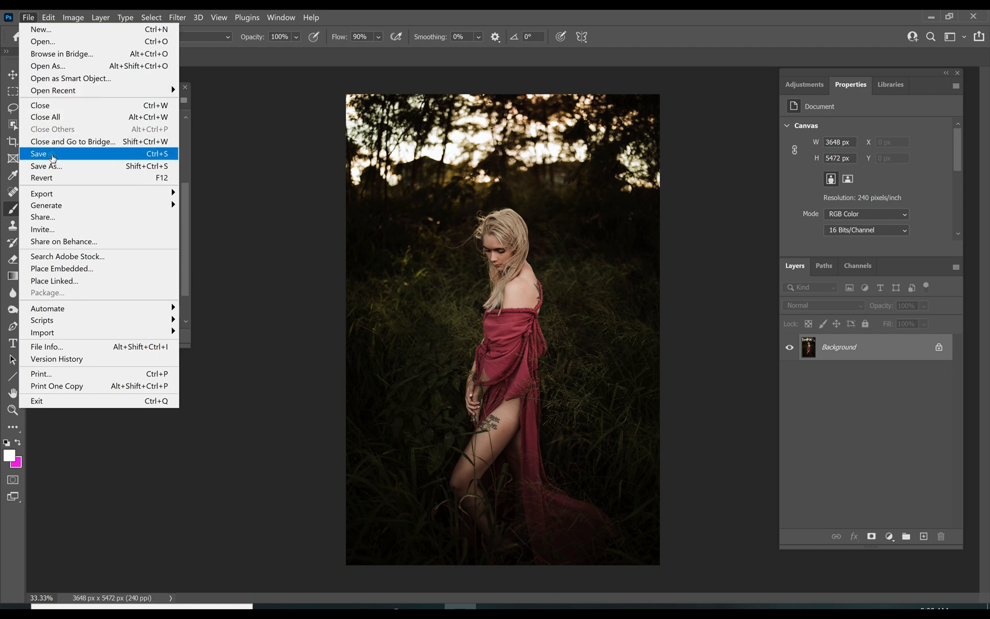
click(51, 153)
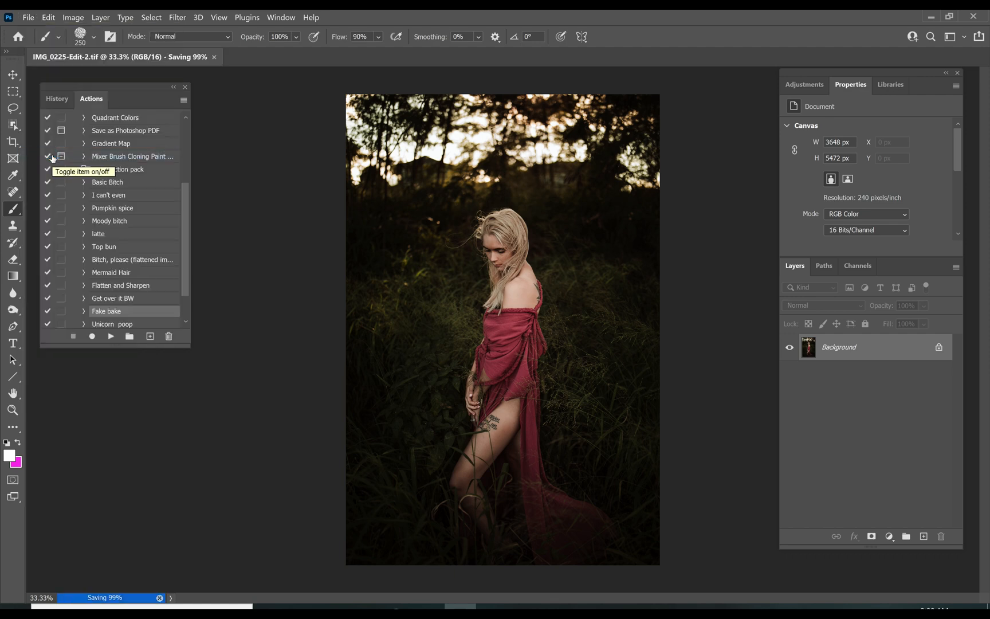